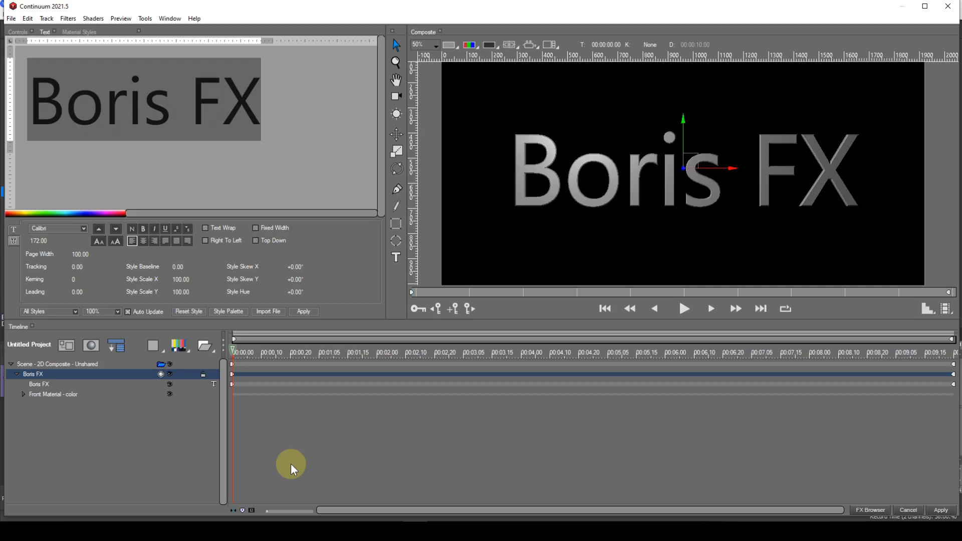
Step: Delete the 2D Composite scene containing the Boris FX text from the timeline
left_click(89, 364)
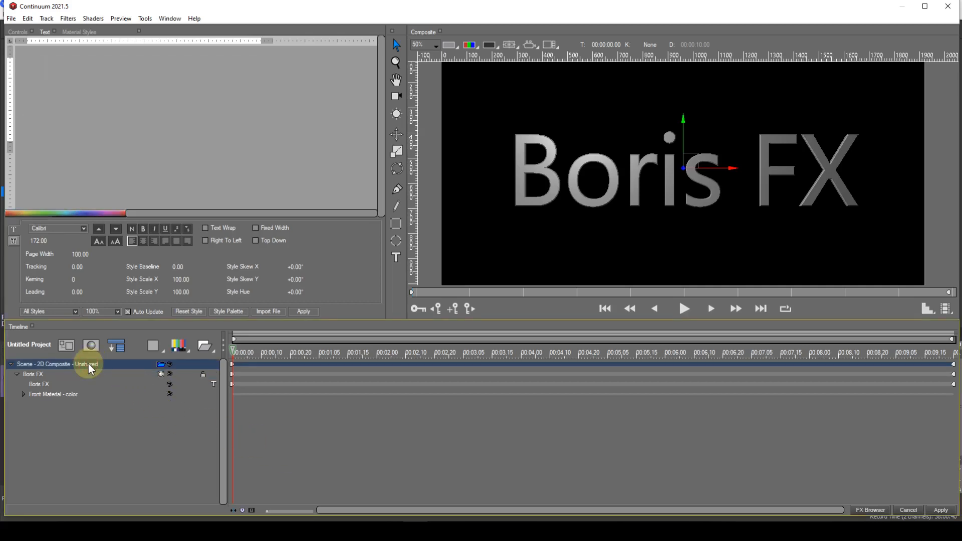
key("Delete")
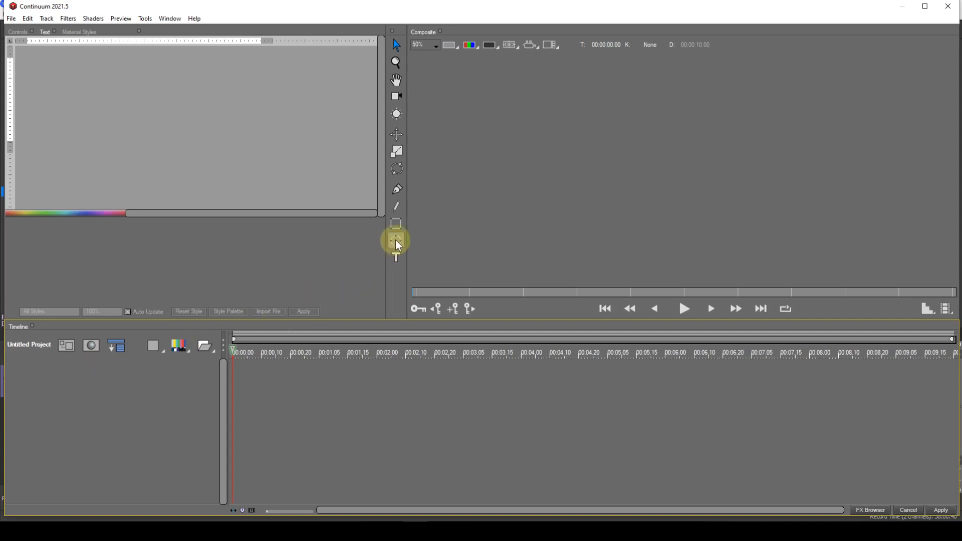
Step: Draw a wide rectangle about 550 px wide on the empty canvas with the Rectangle tool, and undo it
left_click(396, 225)
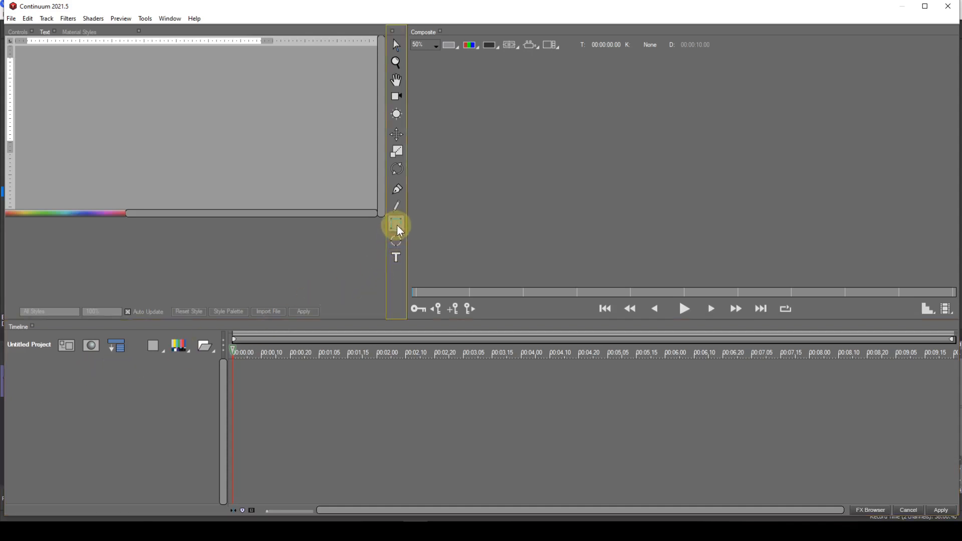
left_click_drag(503, 163, 642, 241)
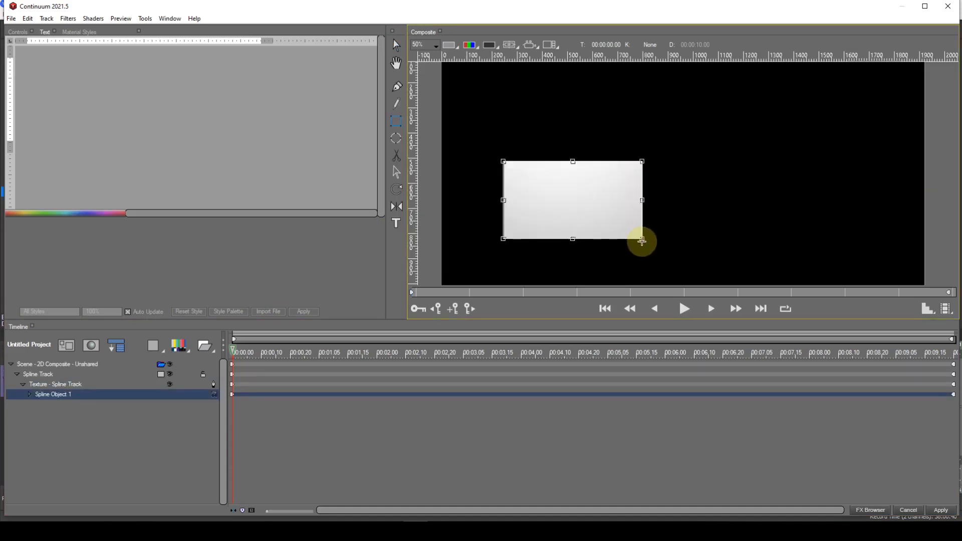
key("ctrl+z")
key("ctrl+z")
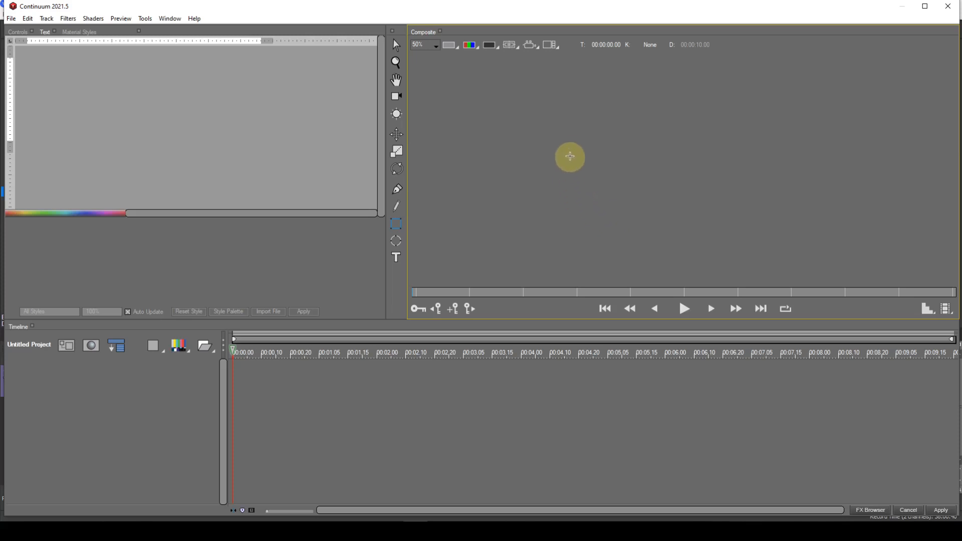
Step: Draw a rectangle constrained to a square about 290 px wide from its corner, and undo it
left_click_drag(568, 148, 642, 187)
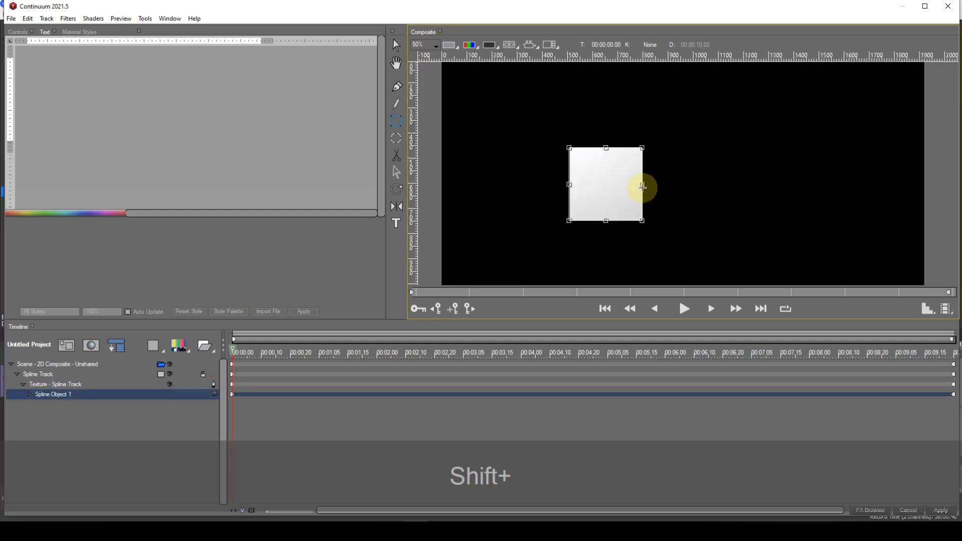
key("ctrl+z")
key("ctrl+z")
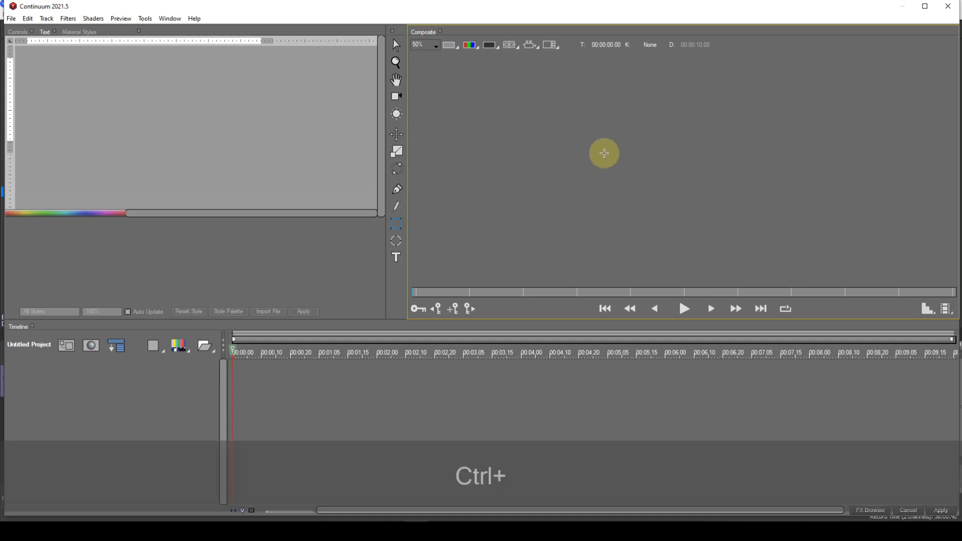
Step: Draw a constrained square about 470 px wide outward from its centre, and undo it
left_click_drag(582, 149, 644, 174)
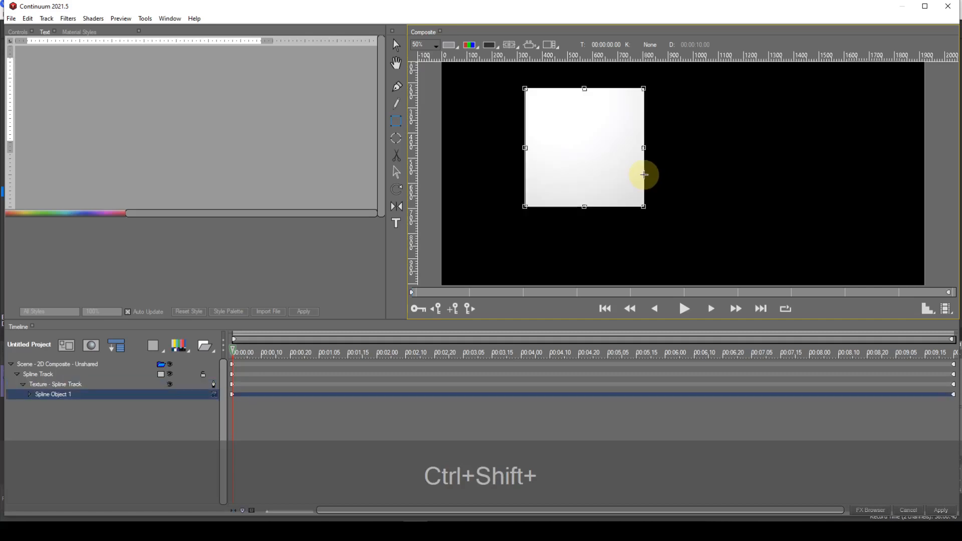
key("ctrl+z")
key("ctrl+z")
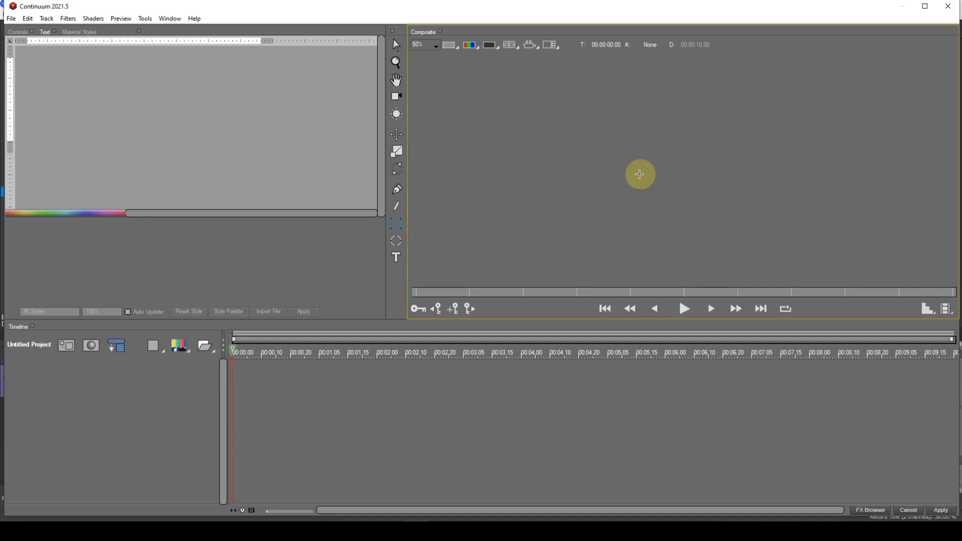
Step: Draw a constrained circle about 265 px in diameter with the Ellipse tool, and undo it
left_click(398, 241)
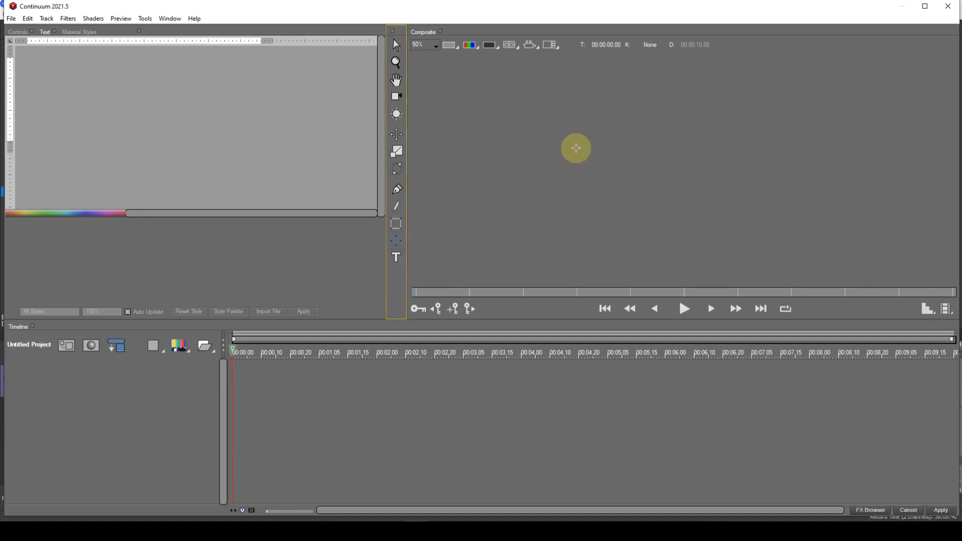
left_click_drag(576, 148, 643, 174)
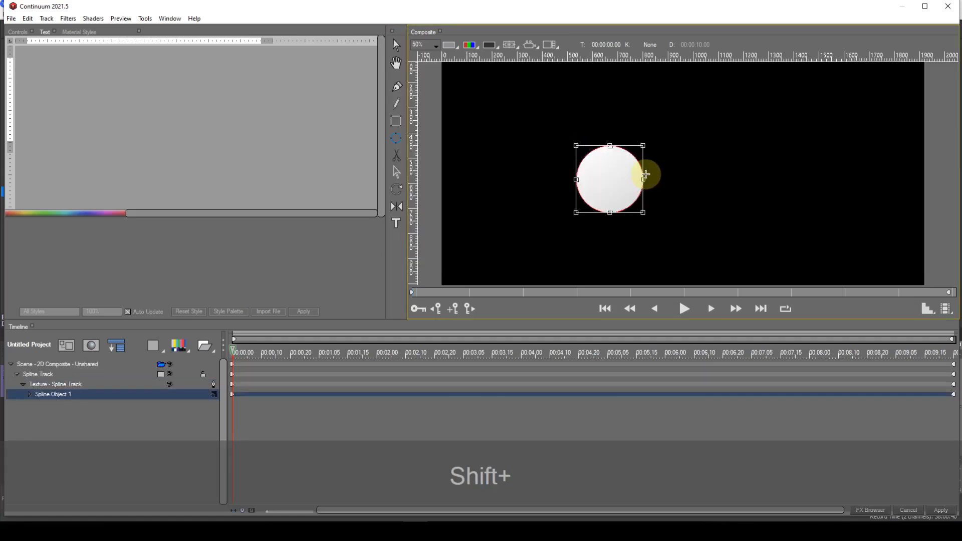
key("ctrl+z")
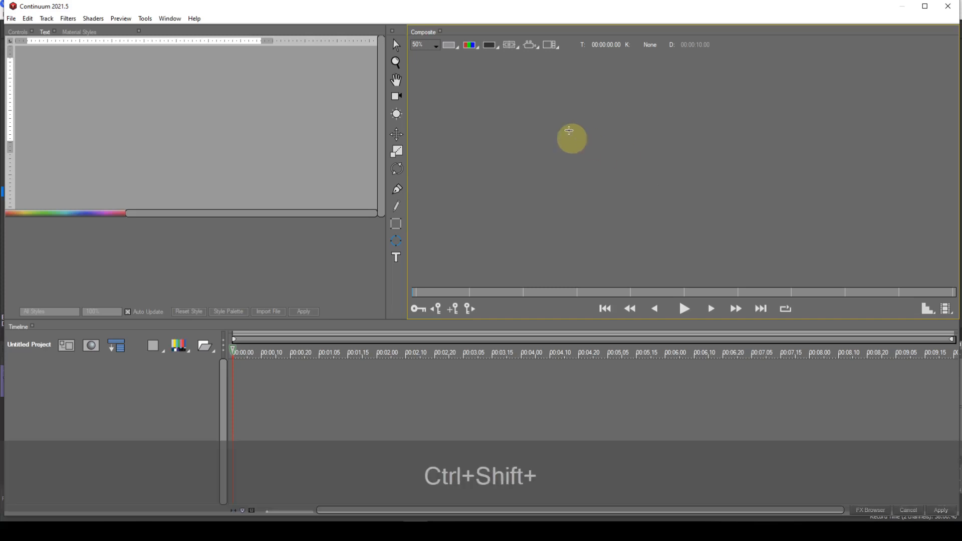
Step: Draw a constrained circle about 410 px in diameter outward from its centre, and undo it
left_click_drag(559, 124, 627, 175)
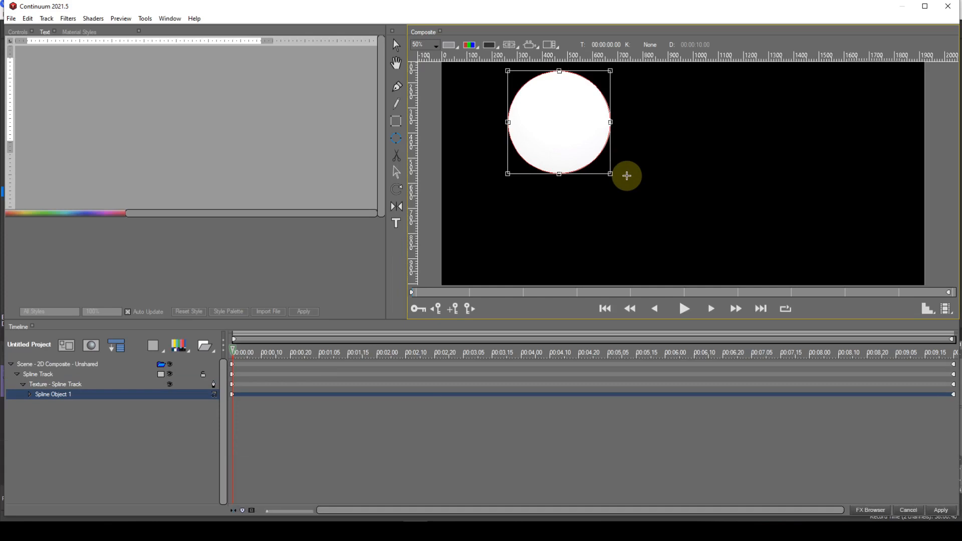
key("ctrl+z")
key("ctrl+z")
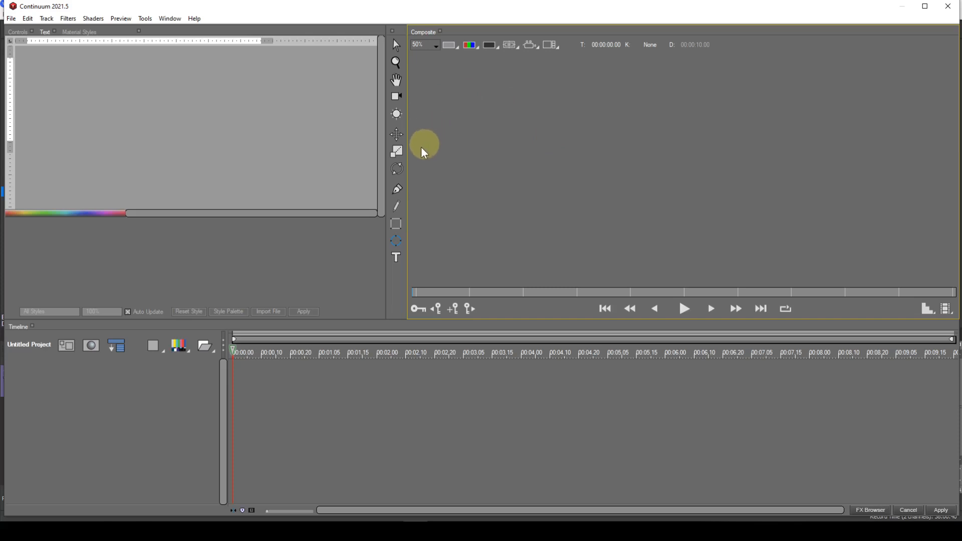
Step: Draw an open three-point spline forming a downward-pointing triangle with the Pen tool
left_click(398, 189)
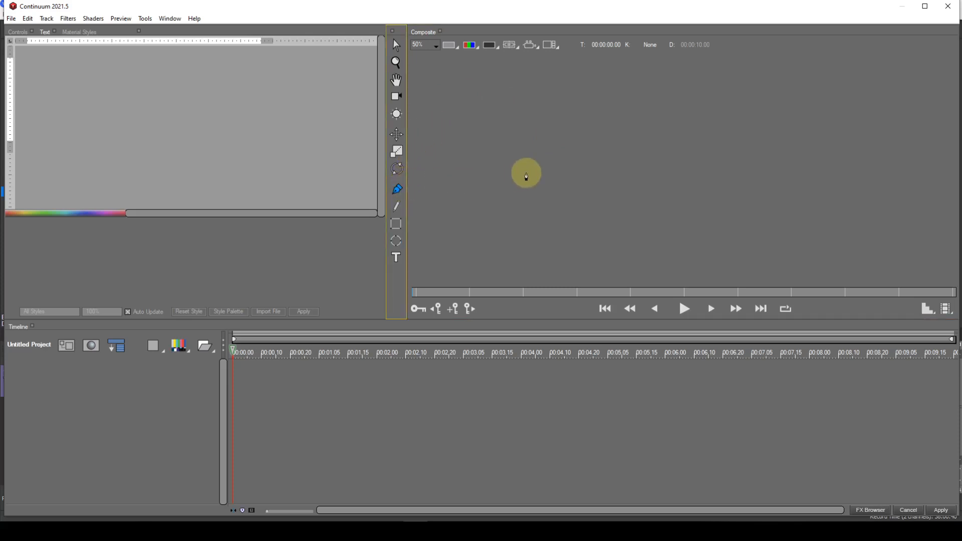
left_click(526, 172)
left_click(611, 173)
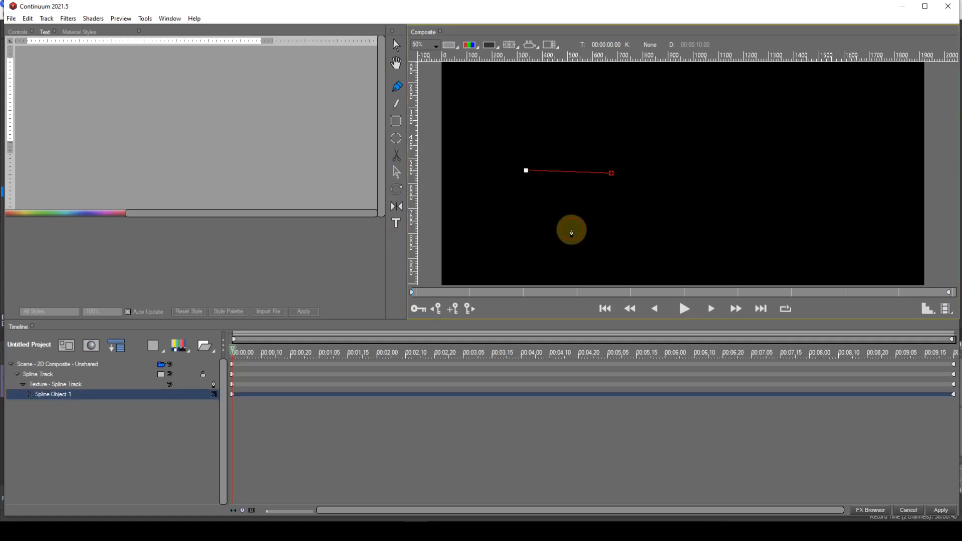
left_click(572, 228)
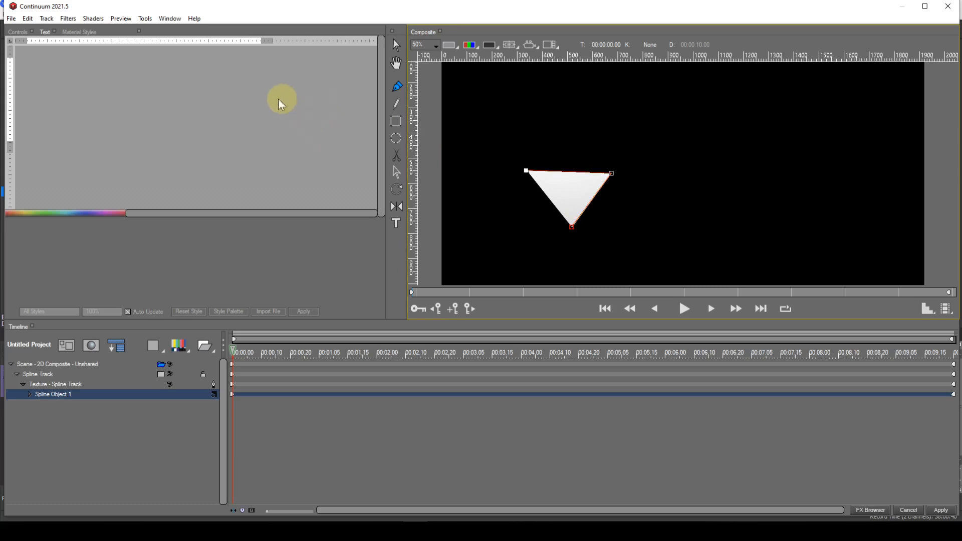
Step: Turn off the fill of the open triangular spline
left_click(23, 34)
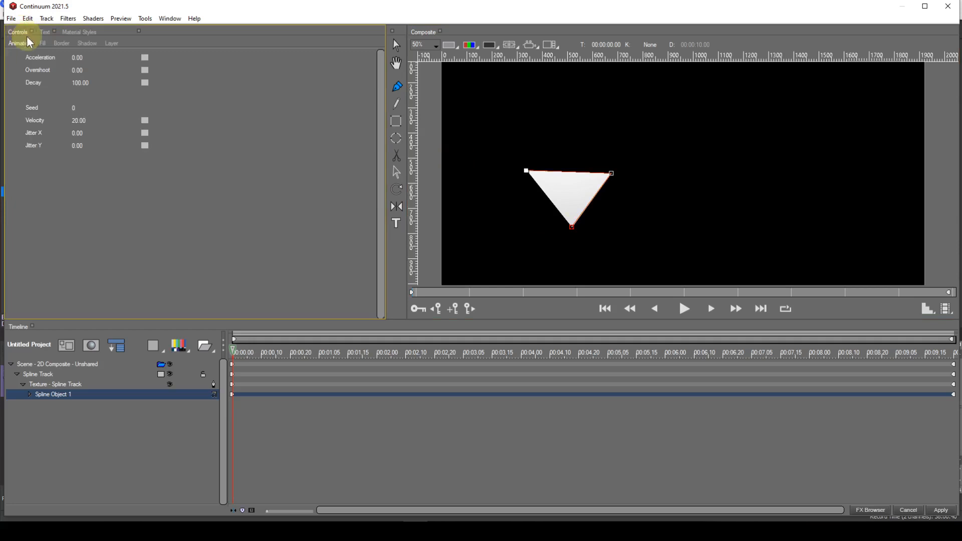
left_click(43, 44)
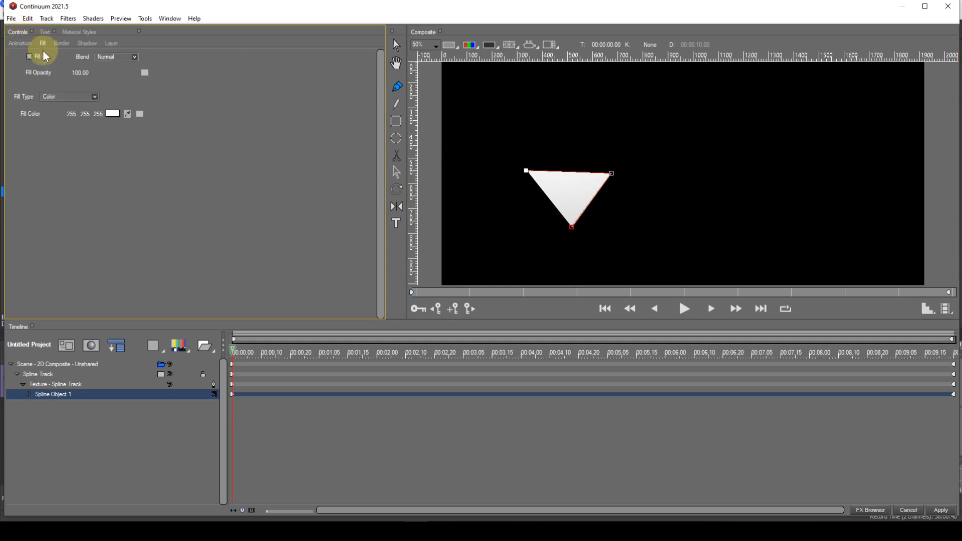
left_click(29, 57)
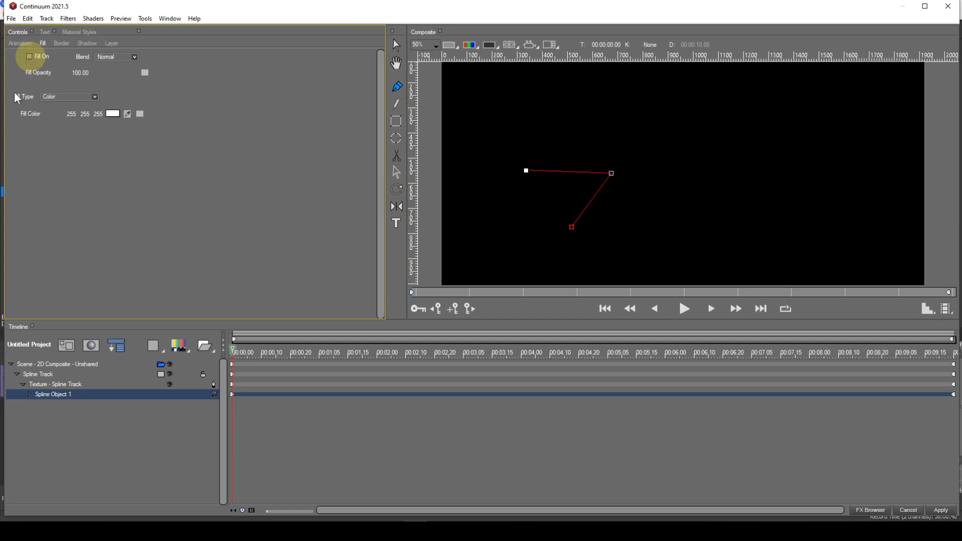
Step: Delete the scene with the open spline and draw a closed triangle with the Pen tool, ending on its starting point
left_click(50, 365)
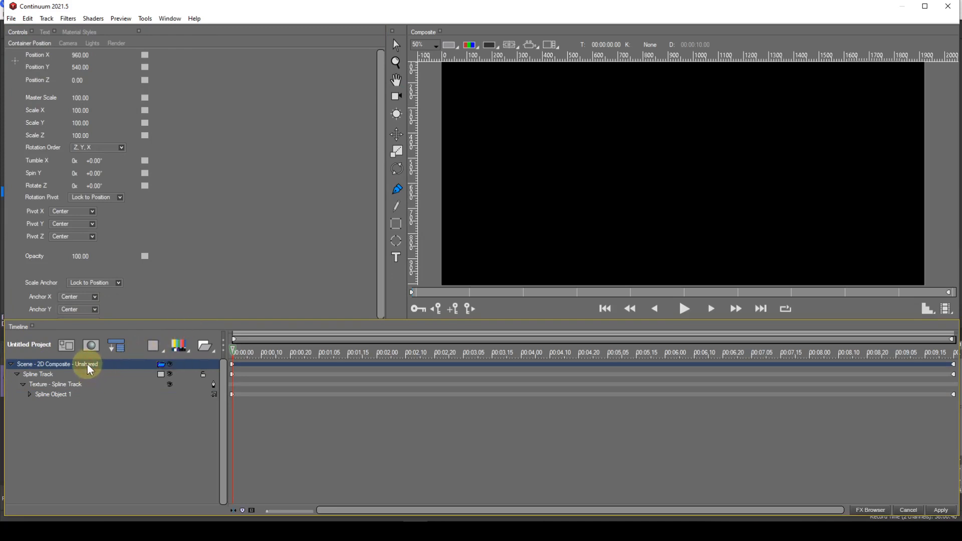
key("Delete")
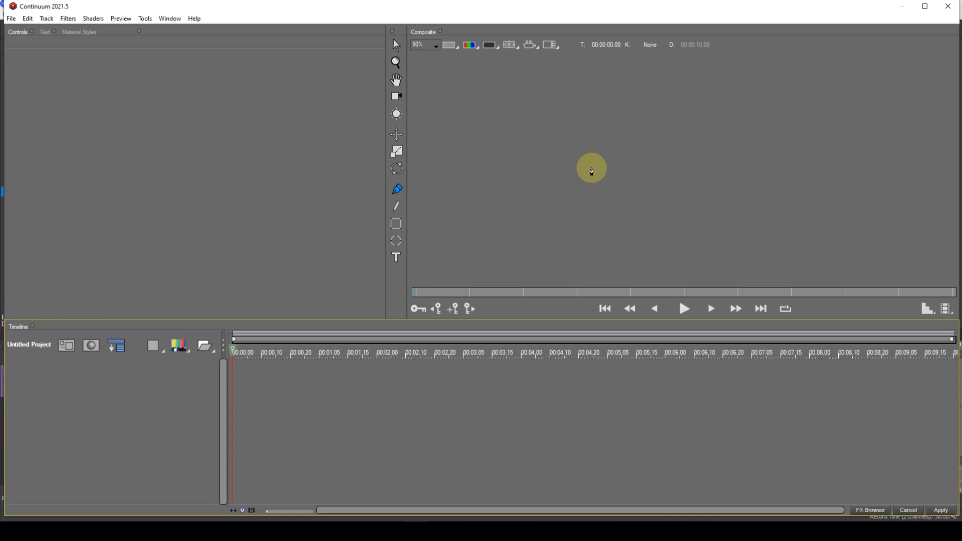
left_click(591, 166)
left_click(675, 200)
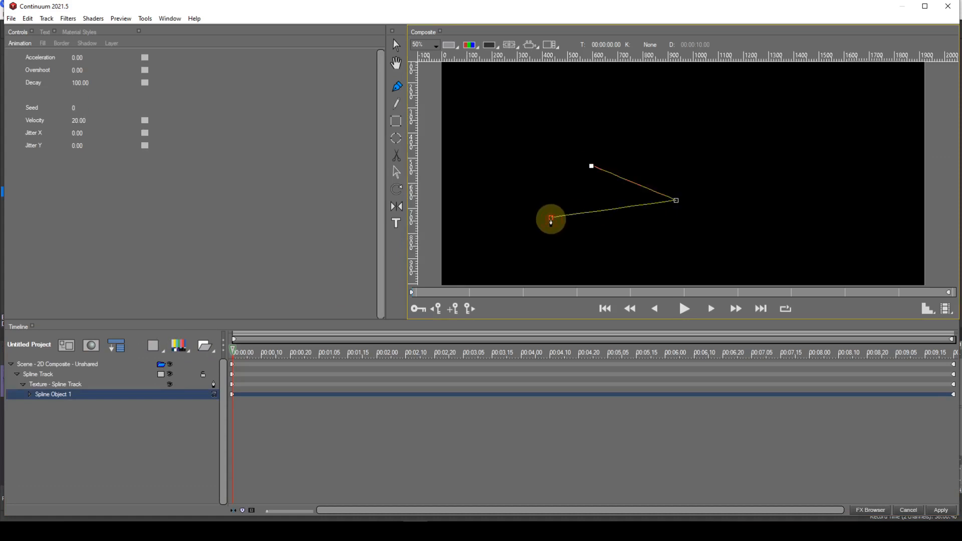
left_click(550, 218)
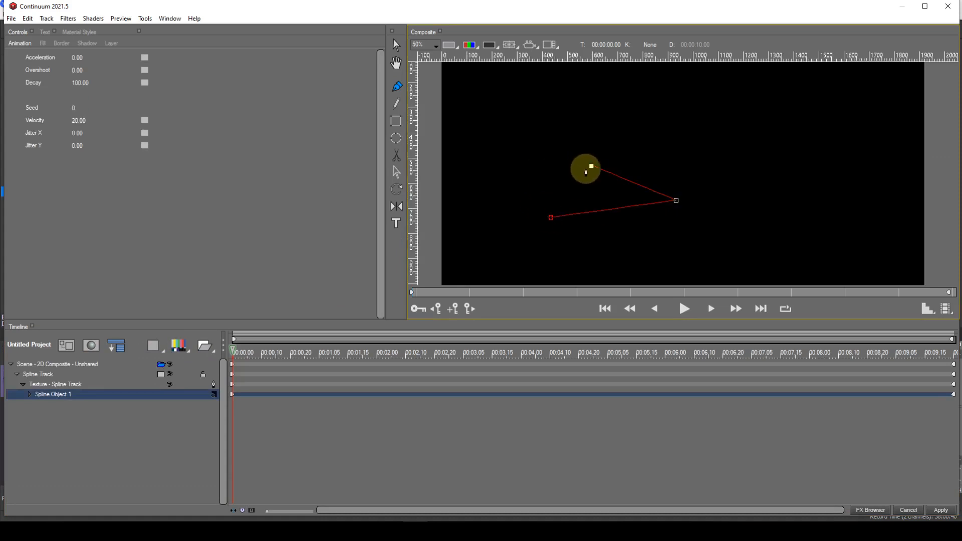
left_click(591, 167)
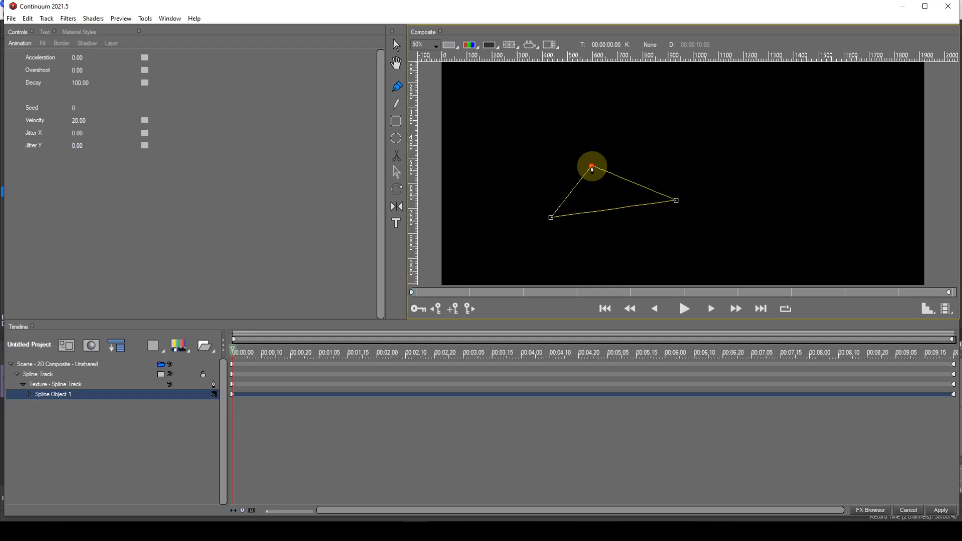
left_click(592, 168)
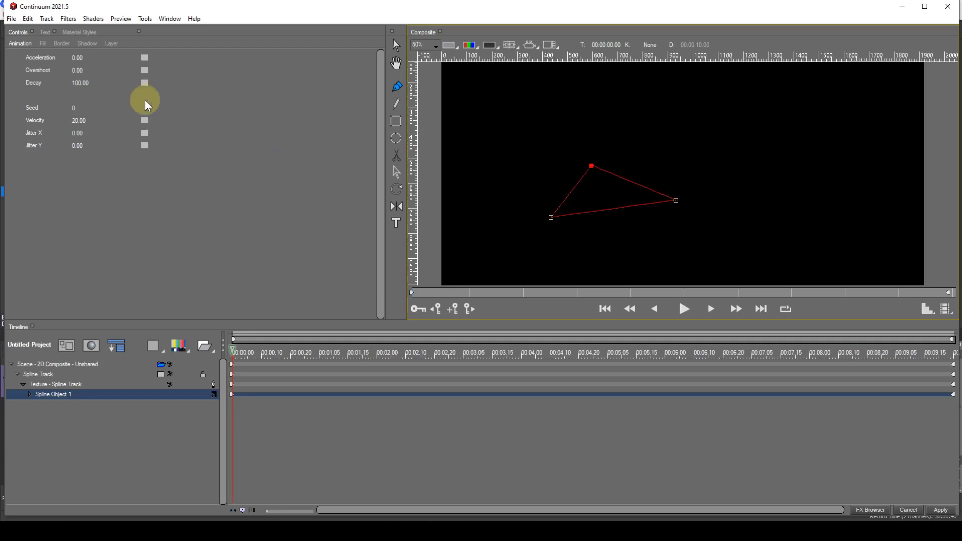
Step: Turn on the fill of the closed triangle, and delete its 2D Composite scene
left_click(43, 44)
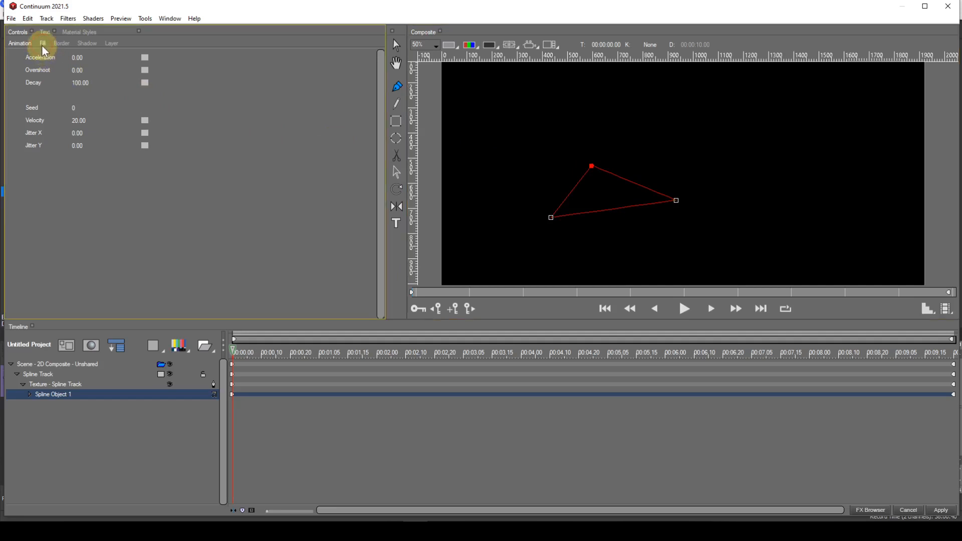
left_click(30, 56)
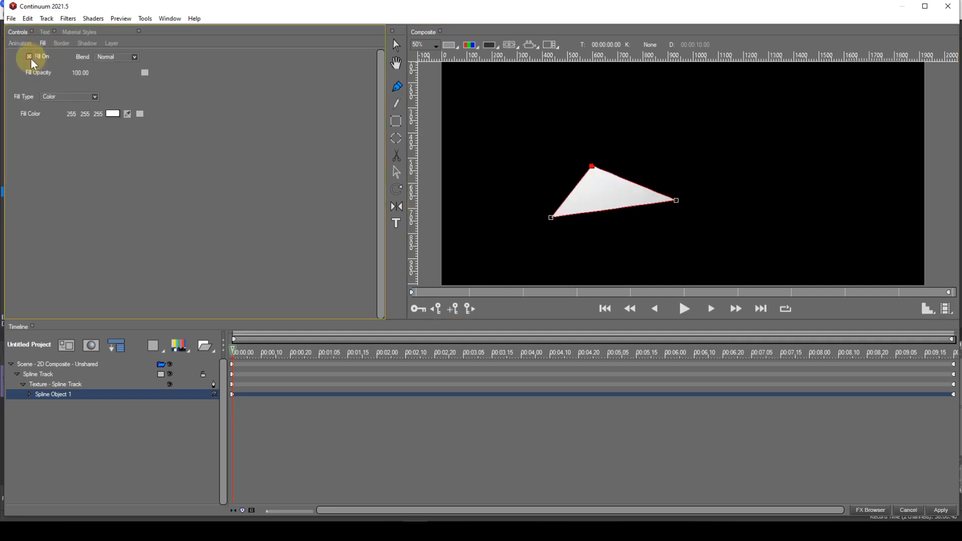
left_click(69, 366)
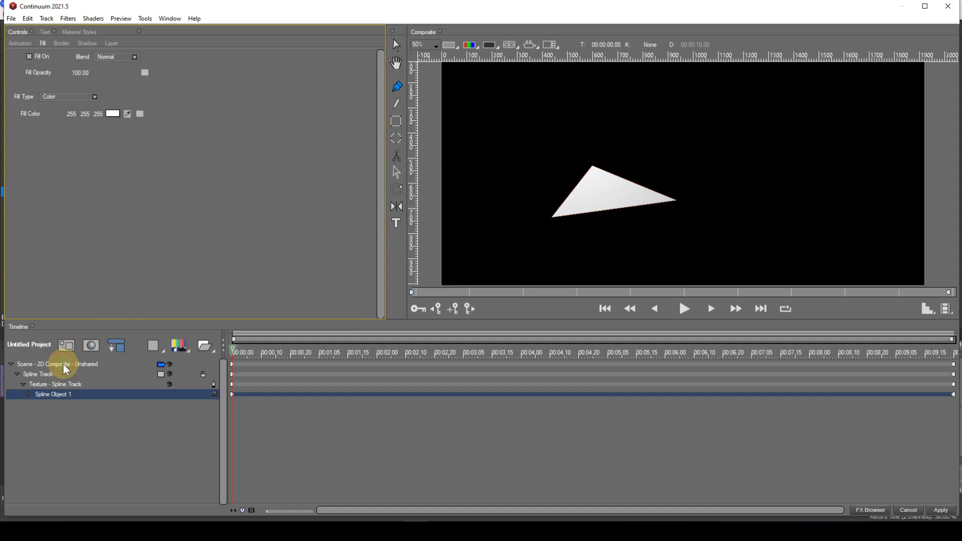
key("Delete")
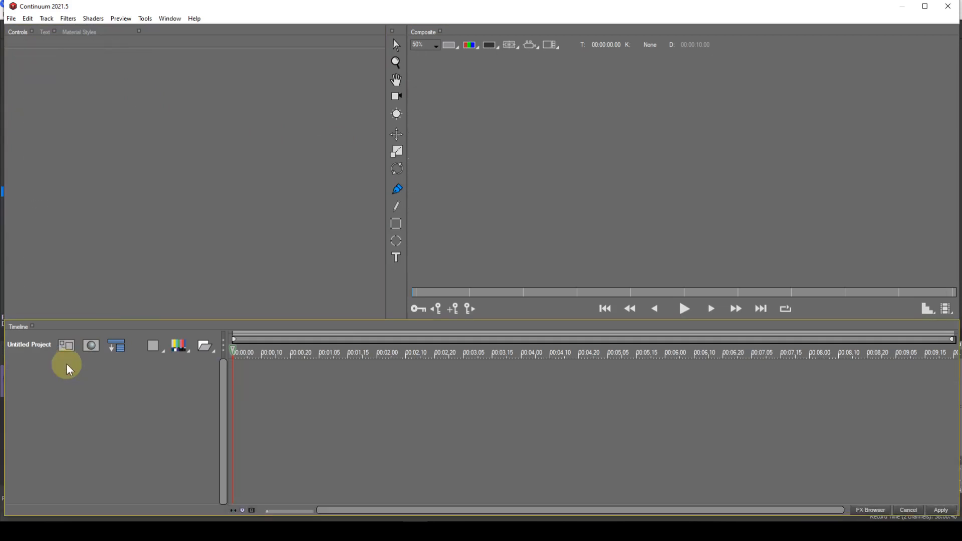
Step: Draw a rounded shape about 470 px wide with the freehand drawing tool and show its control points with the Pen tool
left_click(400, 212)
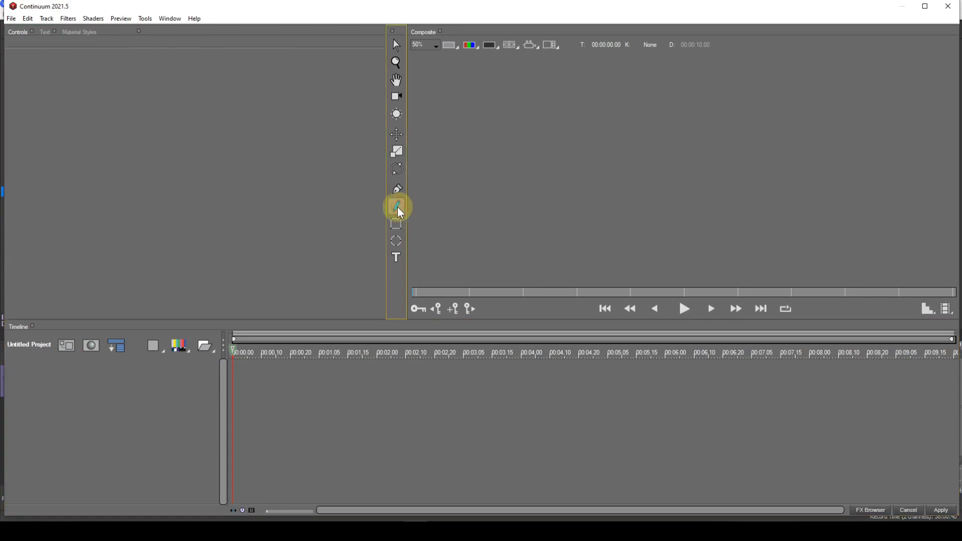
mouse_move(533, 158)
left_mouse_down()
mouse_move(576, 153)
mouse_move(594, 194)
mouse_move(582, 209)
mouse_move(525, 222)
mouse_move(491, 223)
mouse_move(477, 190)
left_mouse_up()
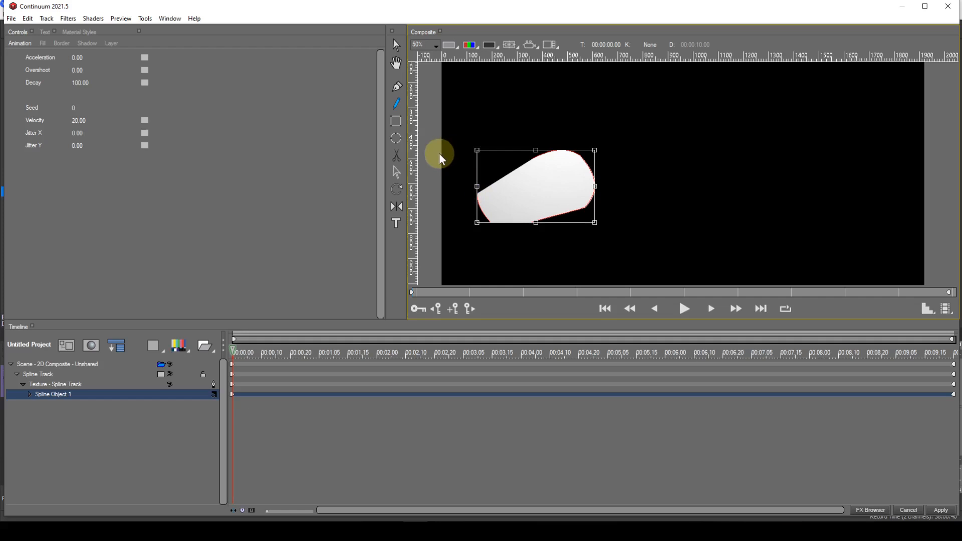
left_click(400, 92)
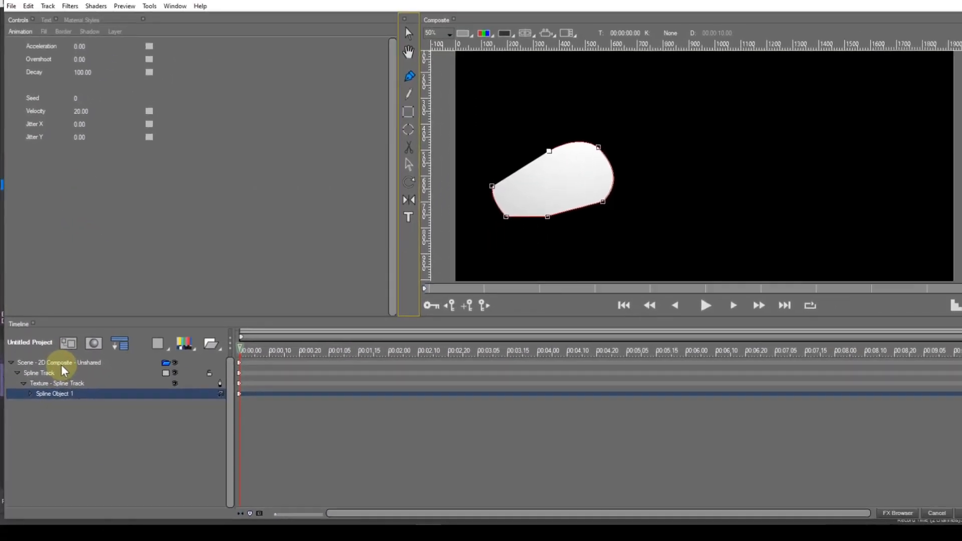
Step: Delete the 2D Composite scene containing the freehand shape
left_click(61, 364)
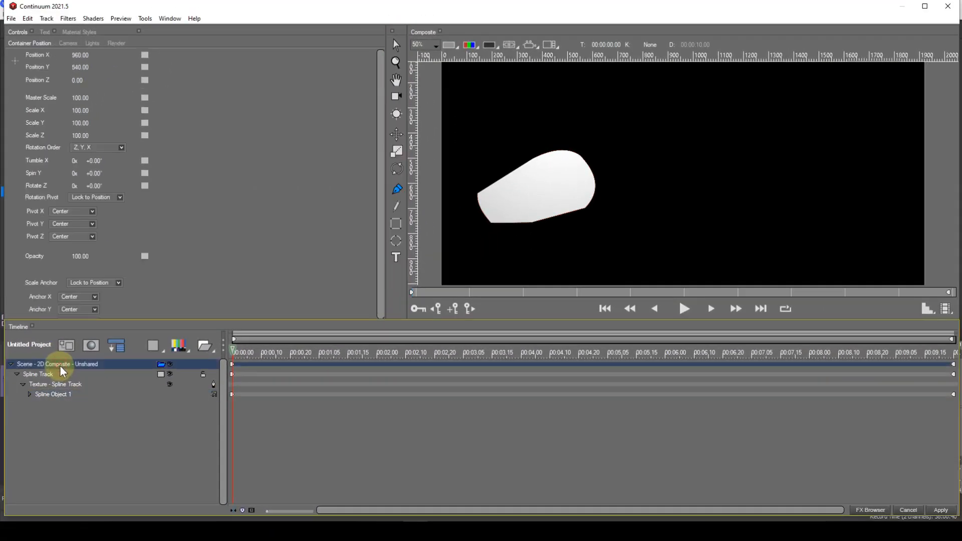
key("Delete")
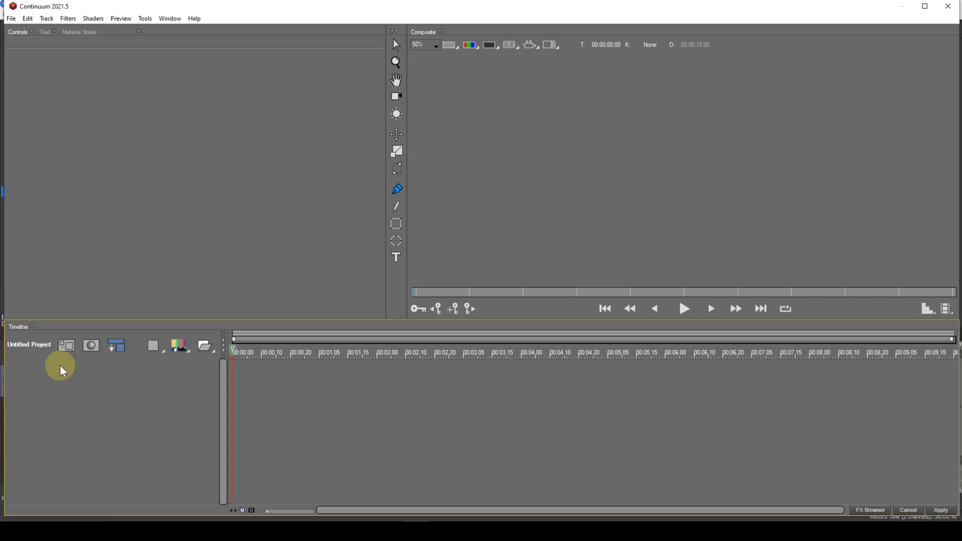
Step: Add an unlit spline primitive and undo it, and do the same with a lit spline primitive
key("ctrl+alt+a")
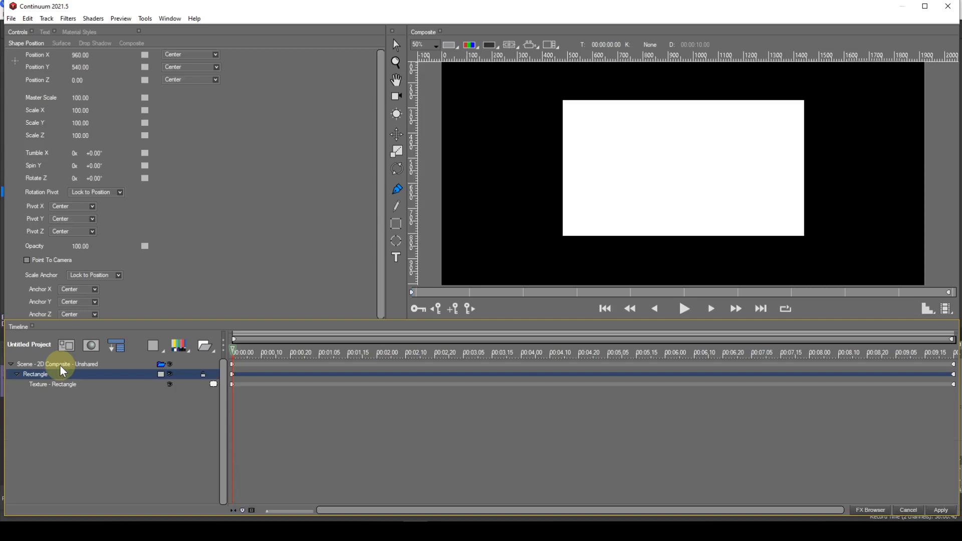
key("ctrl+z")
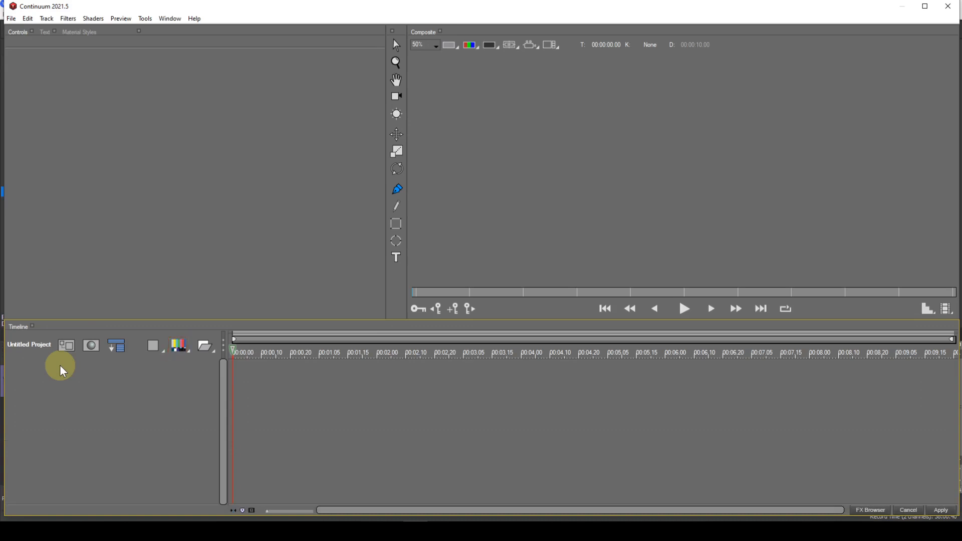
left_click(176, 346)
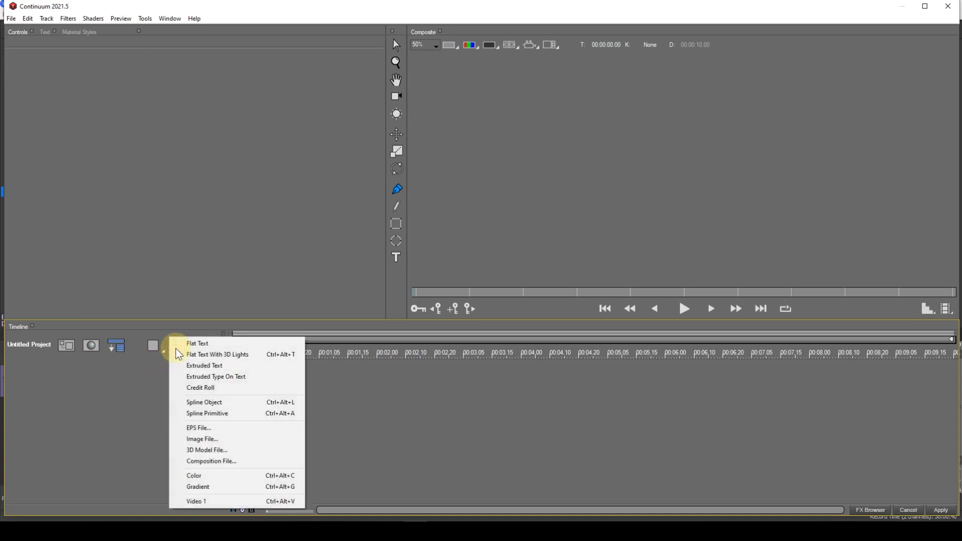
left_click(199, 415)
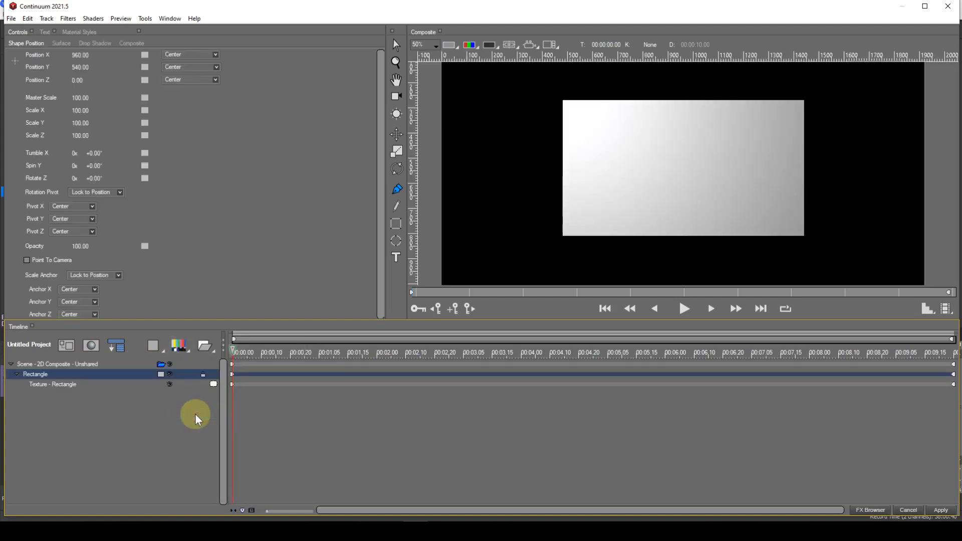
key("ctrl+z")
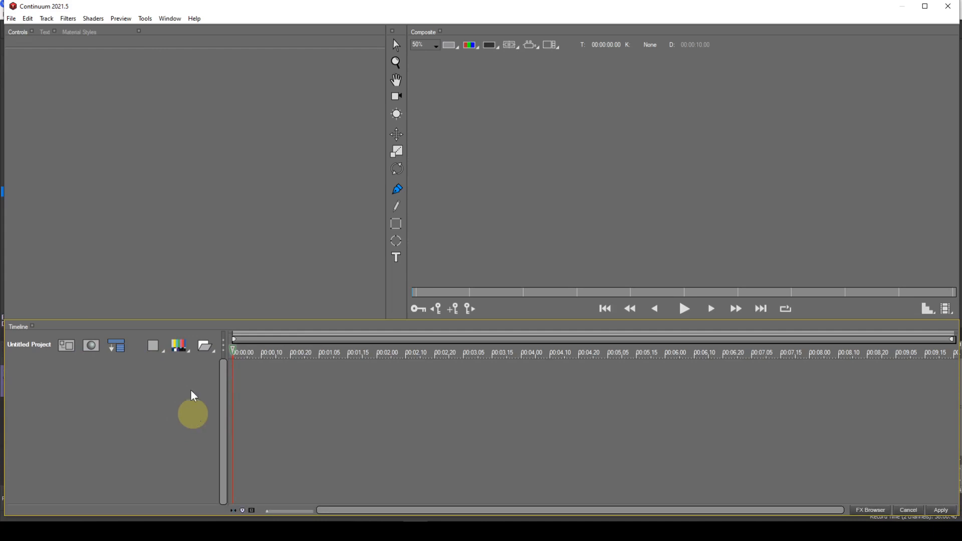
Step: Add a lit spline primitive as new track media and undo it
left_click(47, 19)
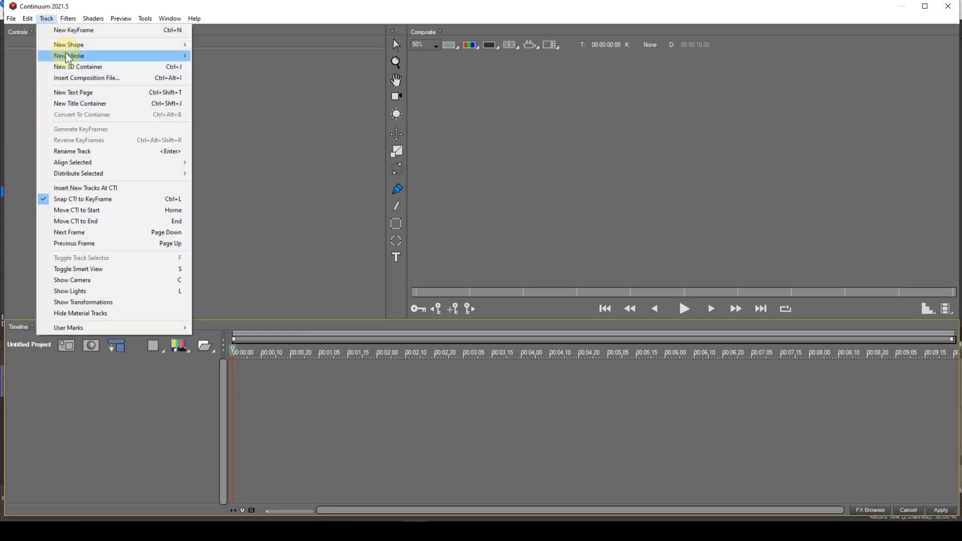
mouse_move(67, 56)
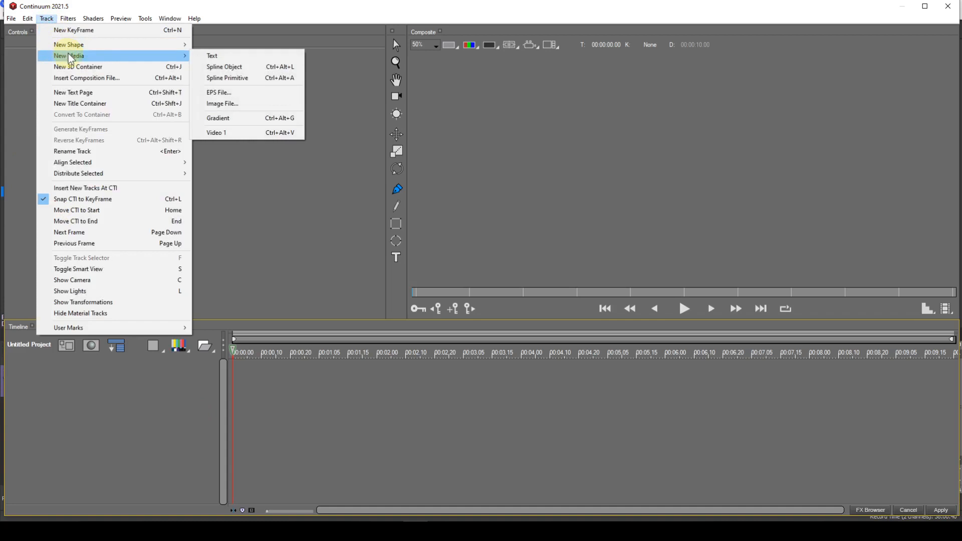
left_click(222, 78)
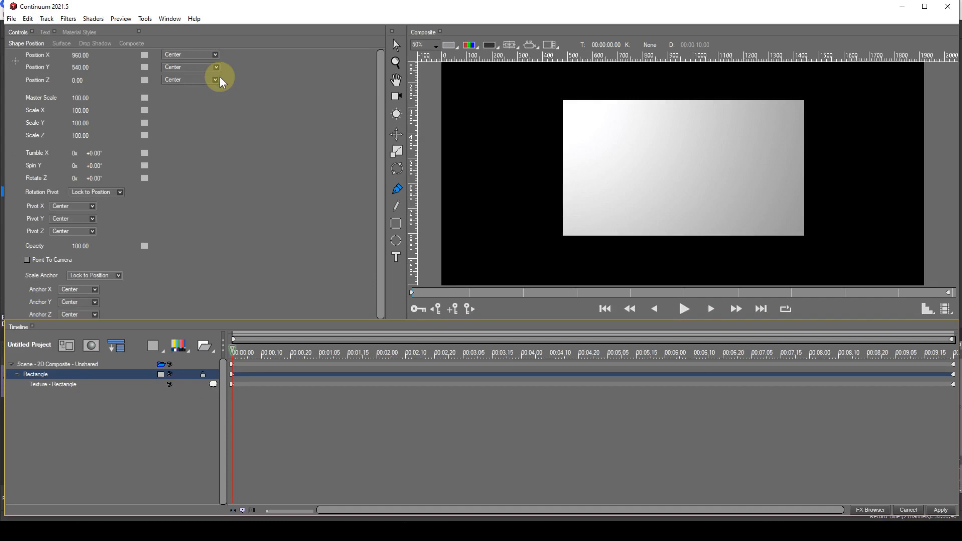
key("ctrl+z")
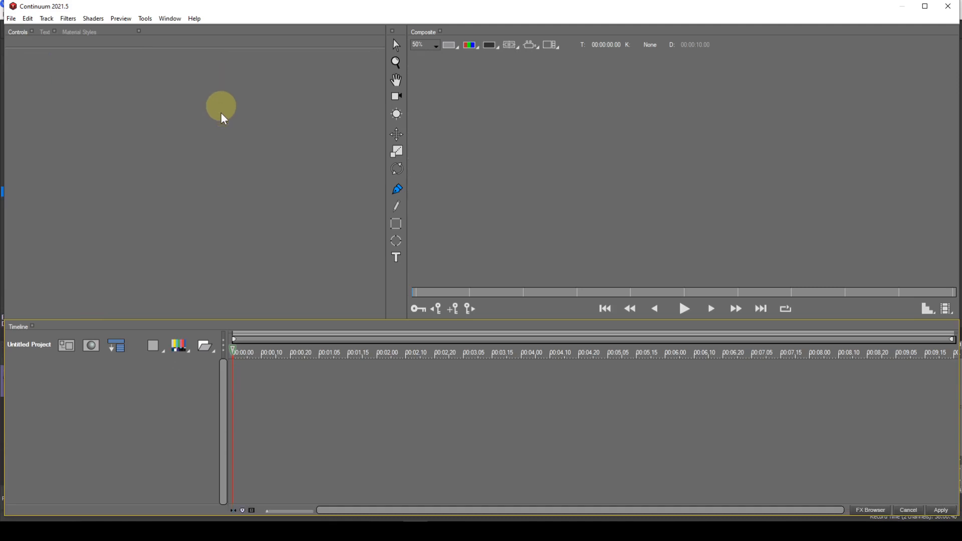
Step: Add a lit spline primitive as new media directly from the empty timeline area and undo it
right_click(279, 402)
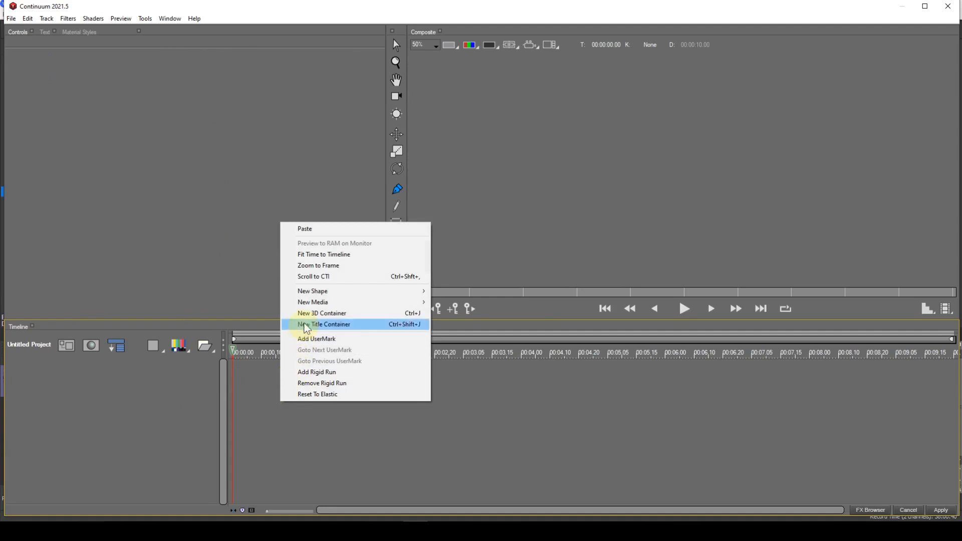
mouse_move(369, 301)
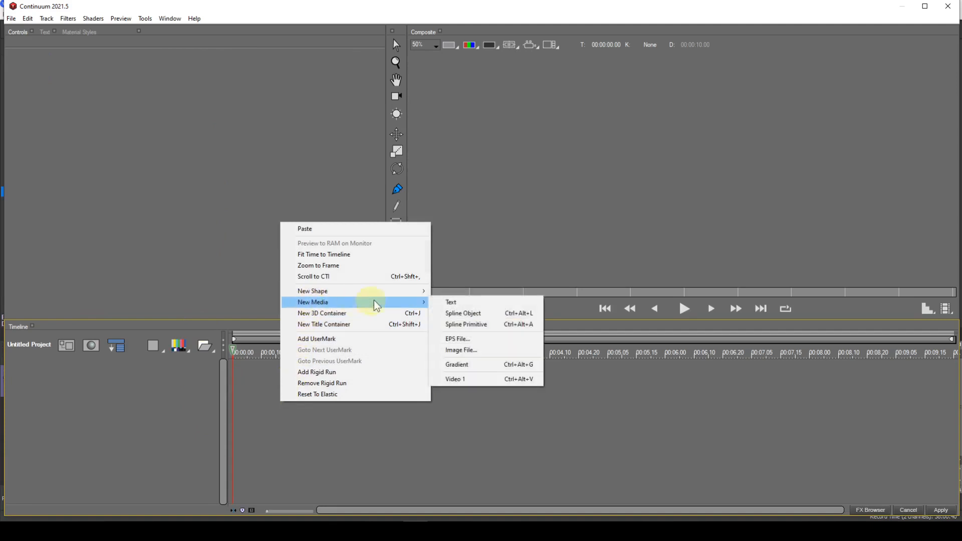
left_click(457, 324)
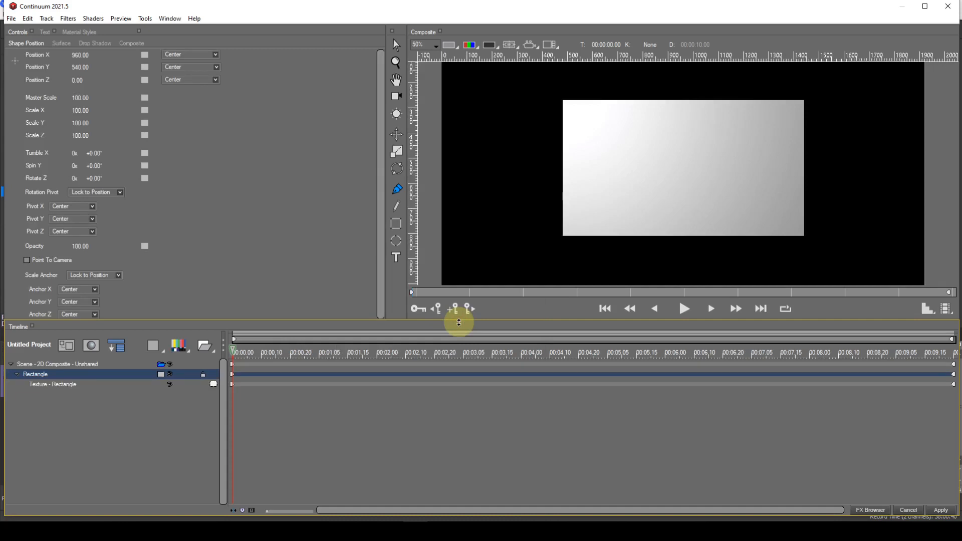
key("ctrl+z")
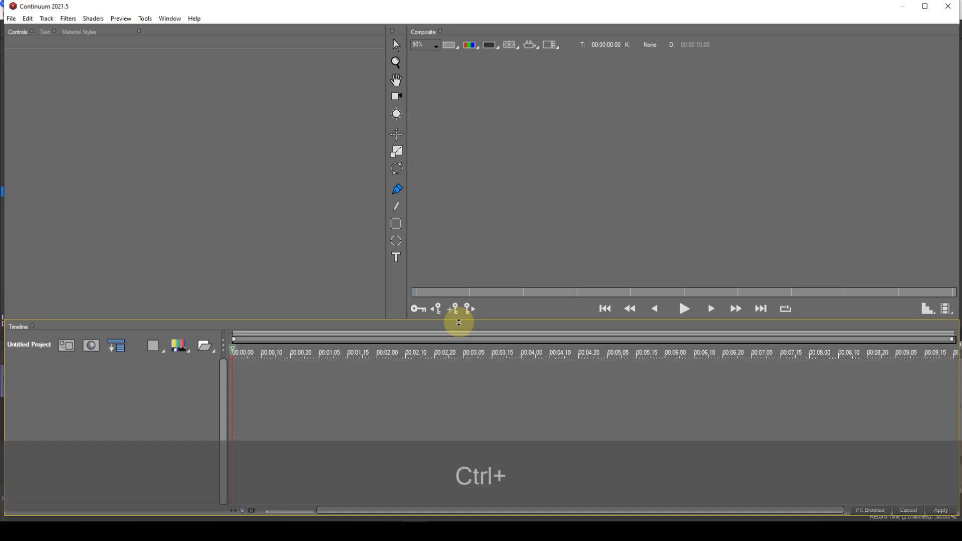
Step: Add an unlit spline primitive and a second, lit spline primitive in the same scene
key("ctrl+alt+a")
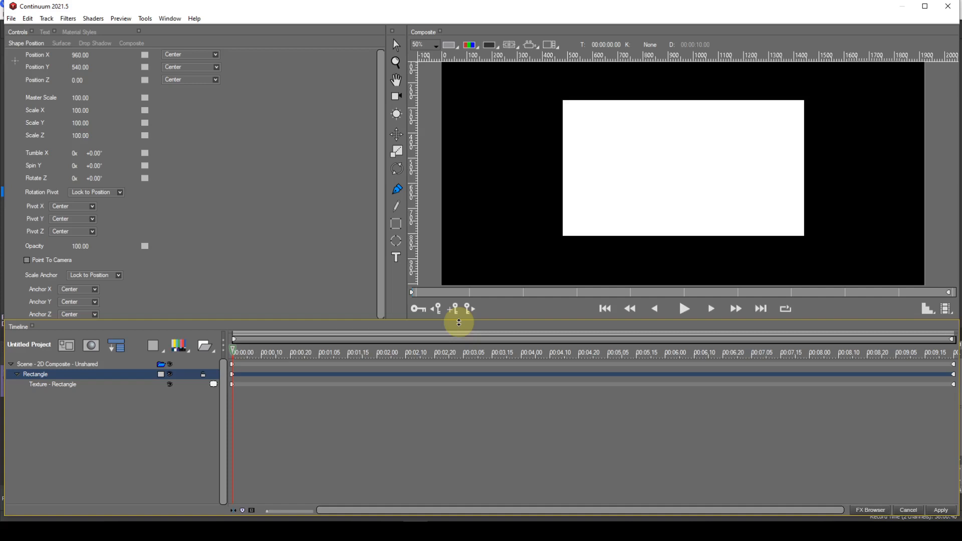
right_click(371, 412)
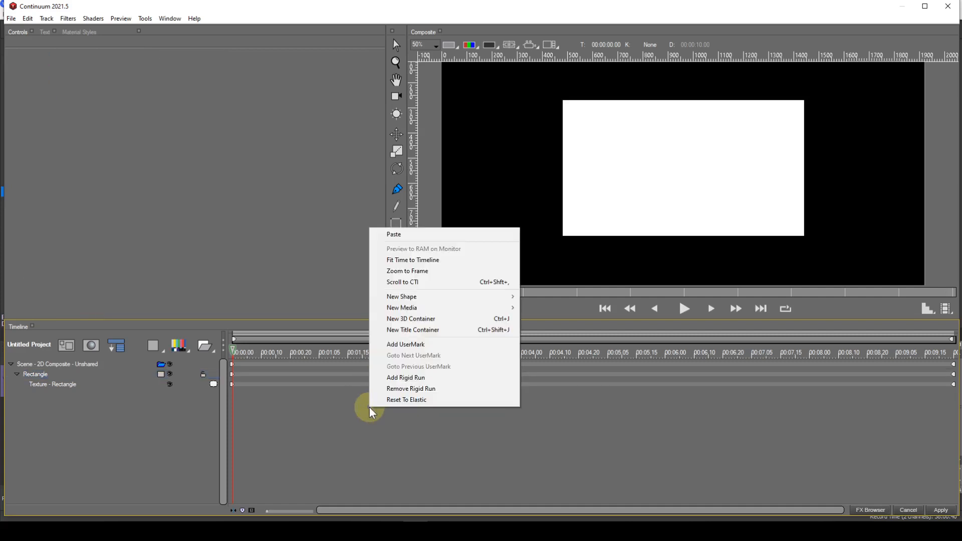
mouse_move(399, 311)
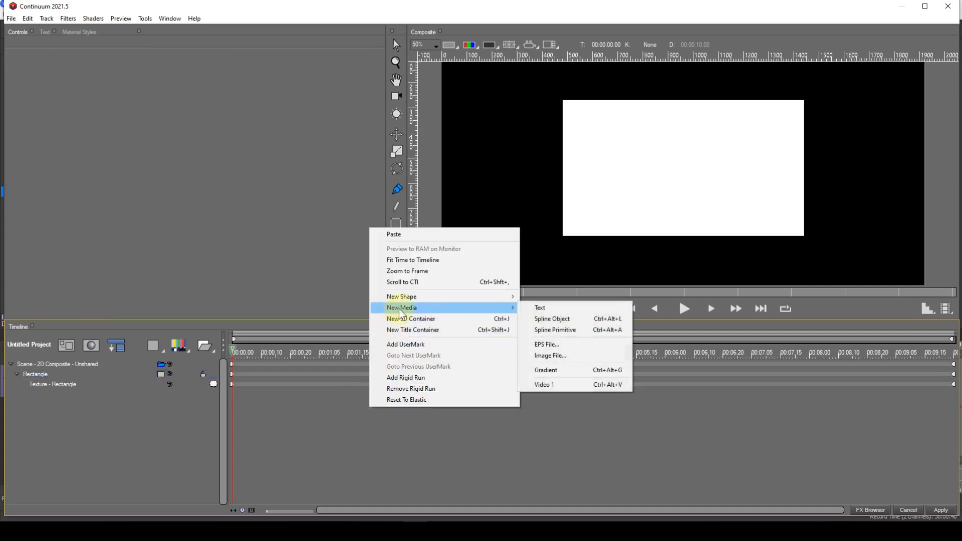
left_click(574, 333)
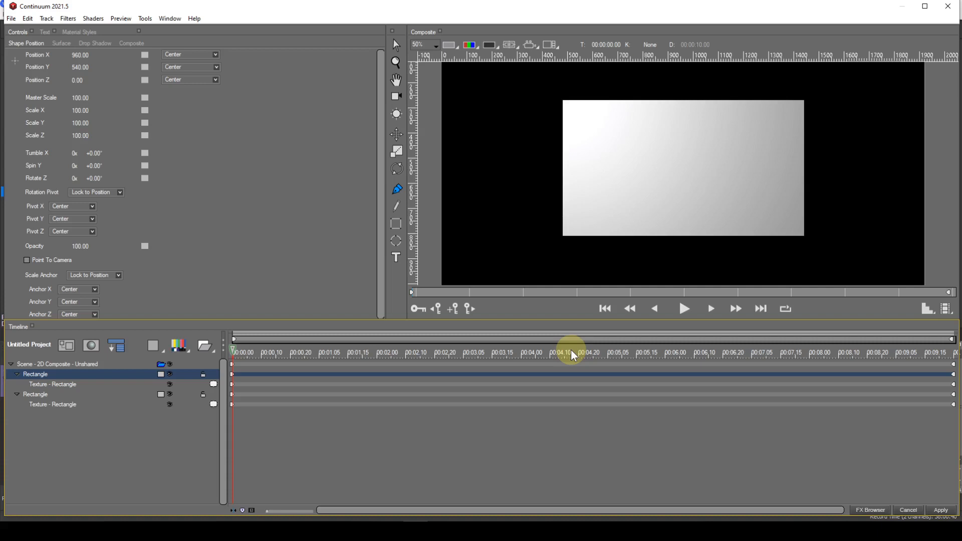
Step: Open the light settings of the 2D Composite scene
left_click(95, 365)
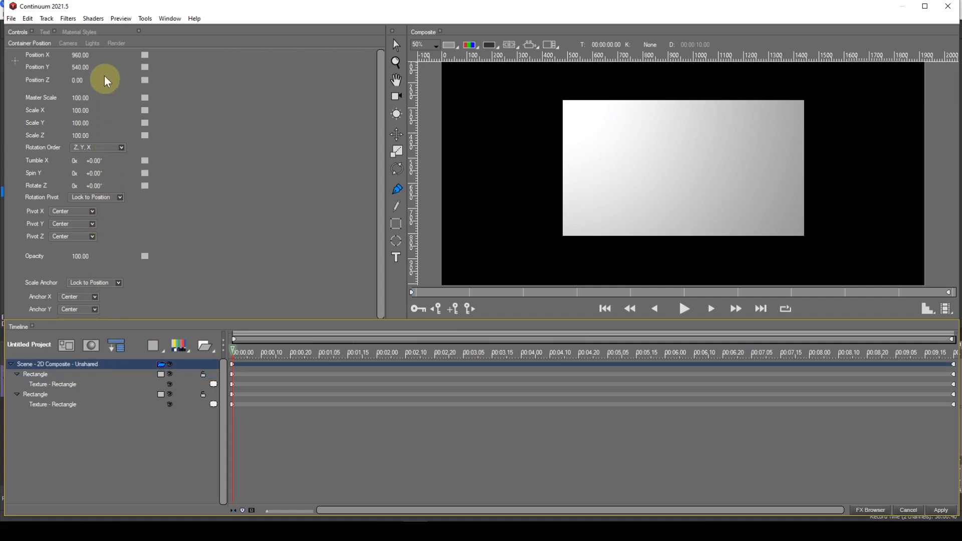
left_click(93, 43)
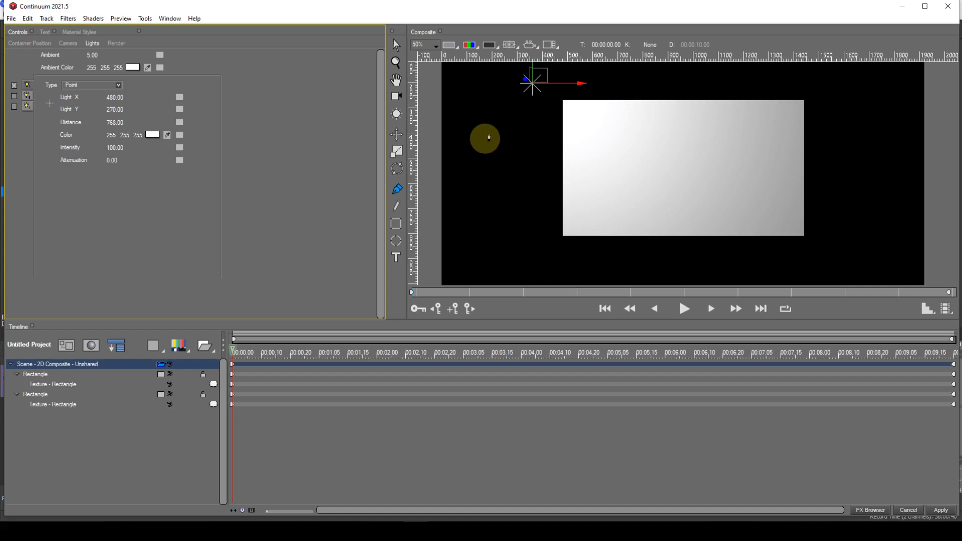
left_click_drag(531, 79, 544, 93)
left_click_drag(539, 87, 539, 87)
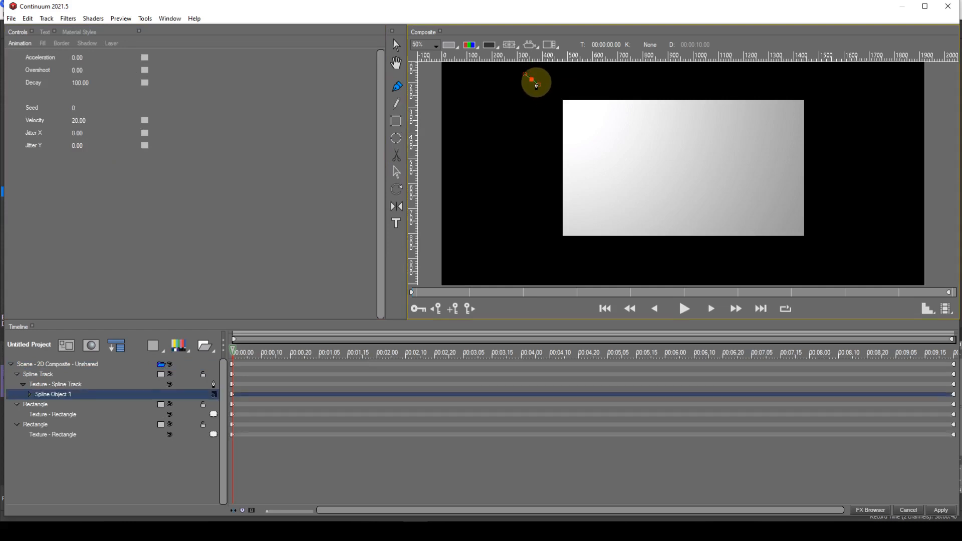
key("ctrl+z")
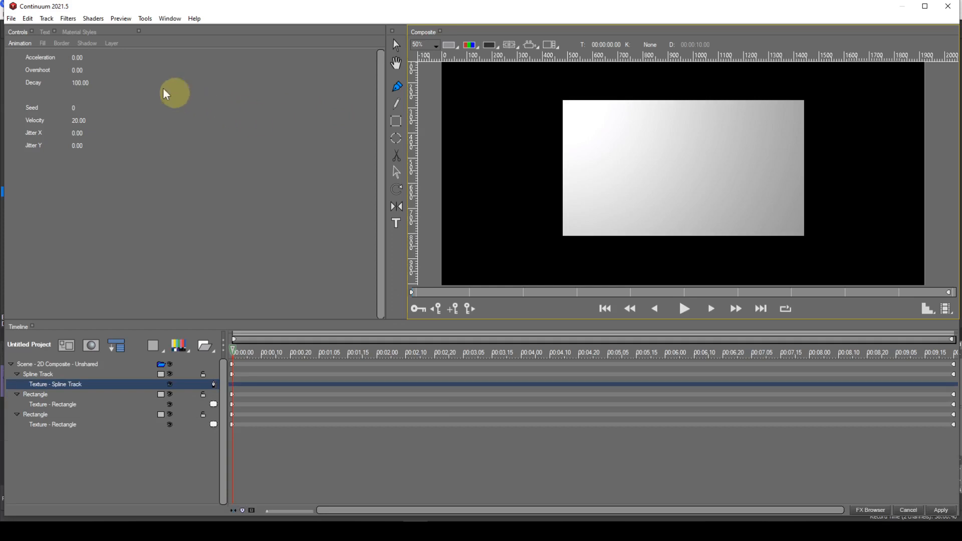
Step: Move the 2D Composite scene's point light with the selection tool to about X 456, Y 320
left_click(74, 365)
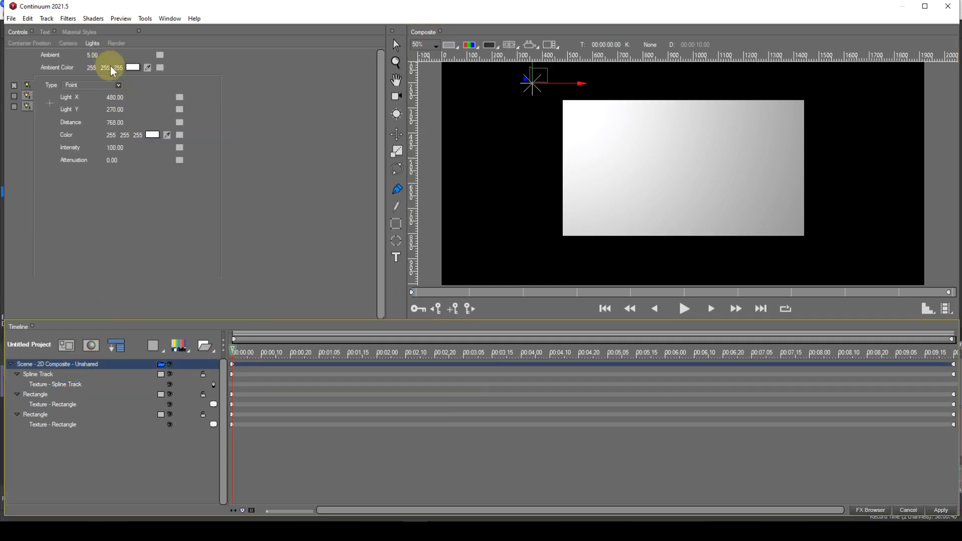
left_click(542, 84)
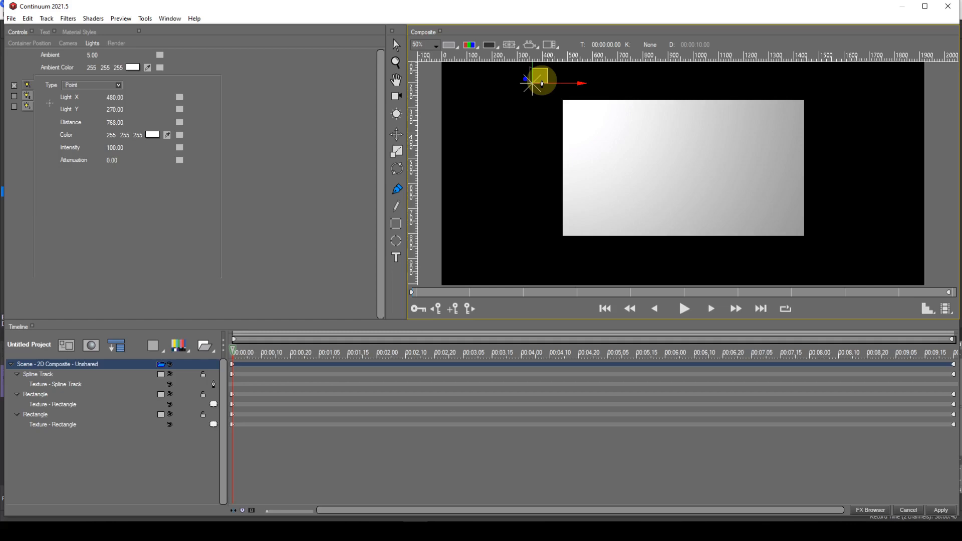
left_click(396, 46)
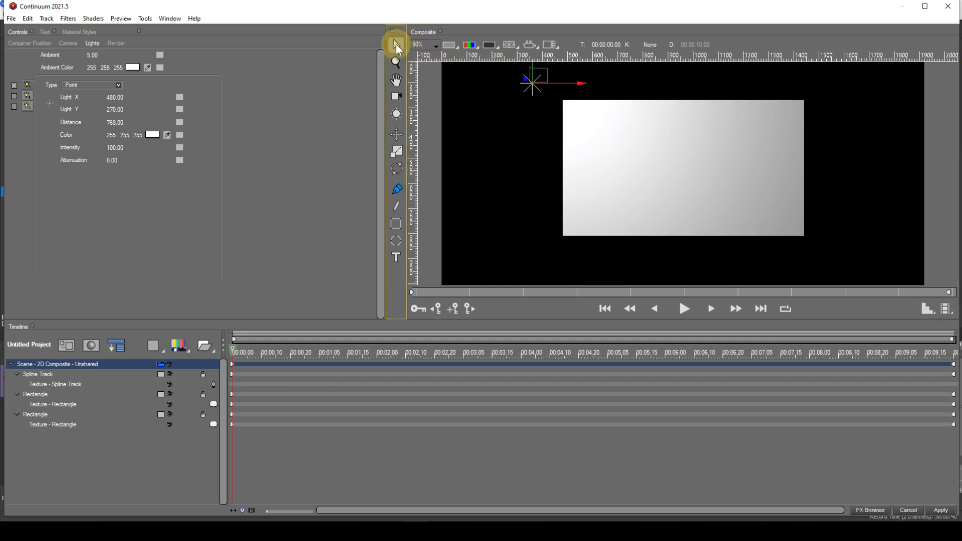
left_click_drag(541, 75, 535, 95)
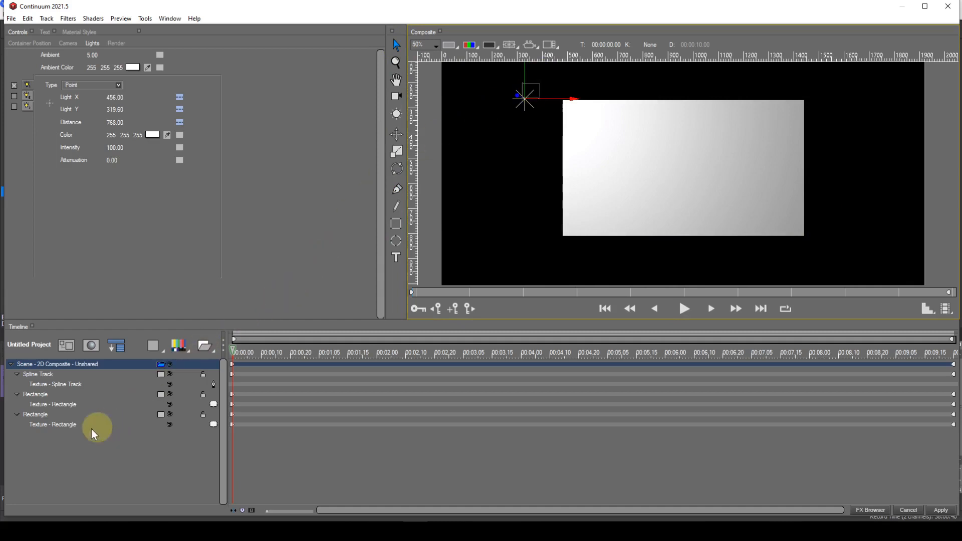
Step: Check both Rectangle tracks and the Spline Track, and delete the 2D Composite scene containing them
left_click(46, 416)
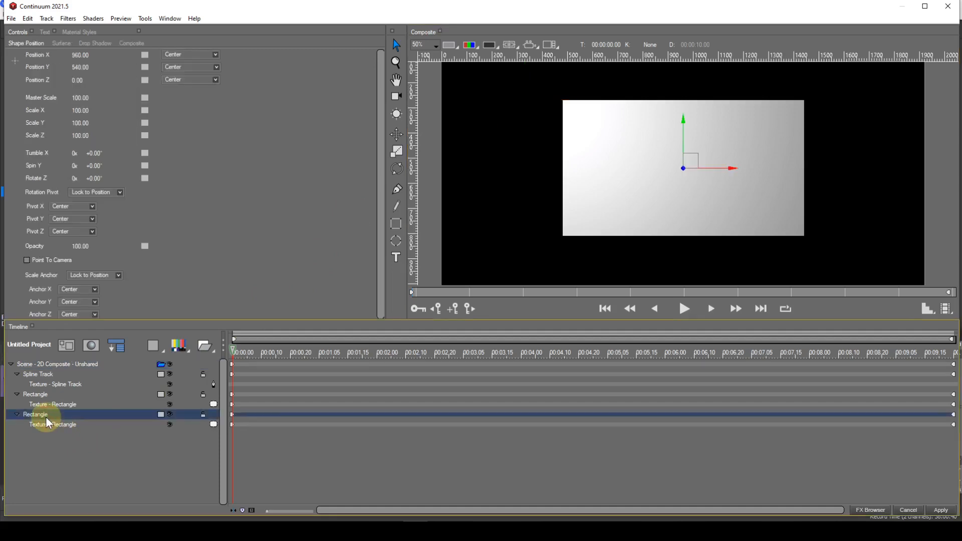
left_click(40, 395)
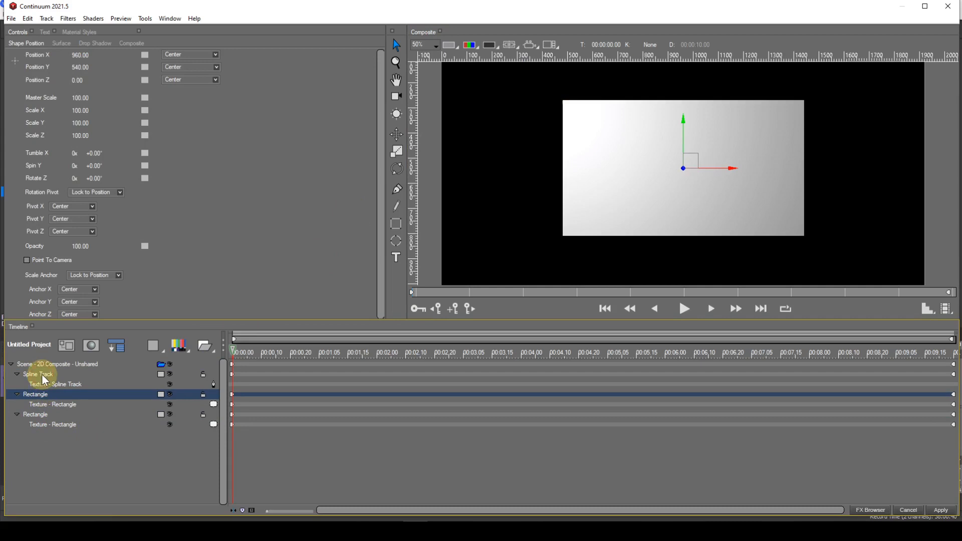
left_click(42, 375)
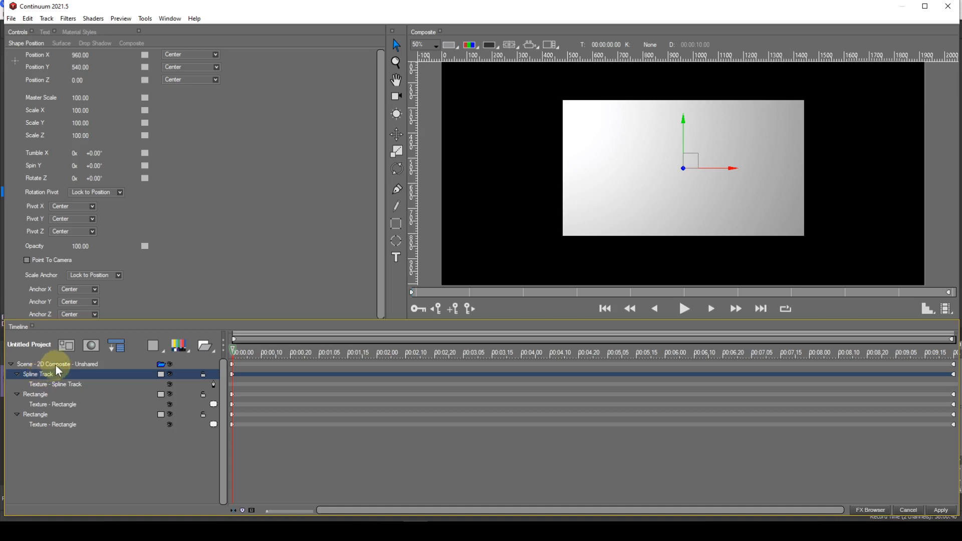
left_click(56, 366)
key("Delete")
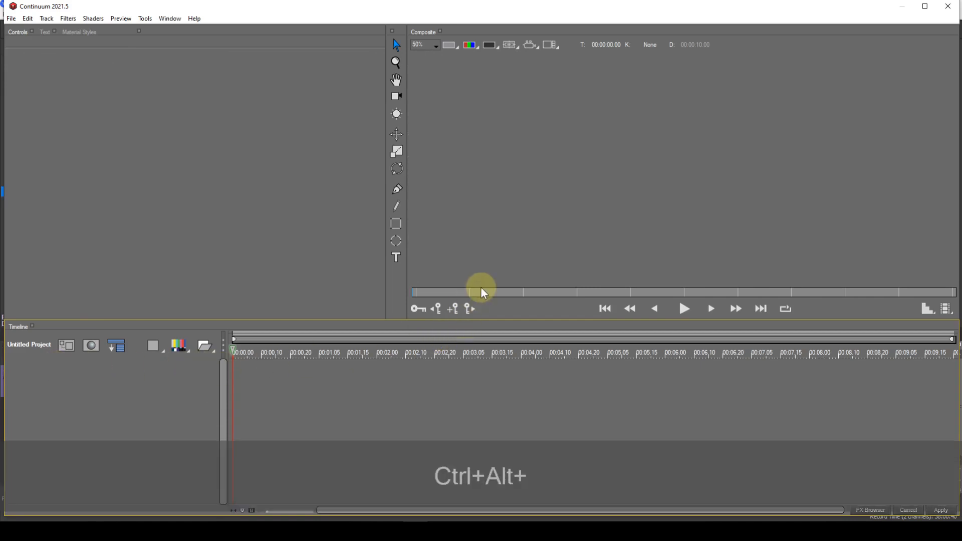
Step: Add an unlit spline primitive, and show its material tracks to set the shader type to texture
key("ctrl+alt+a")
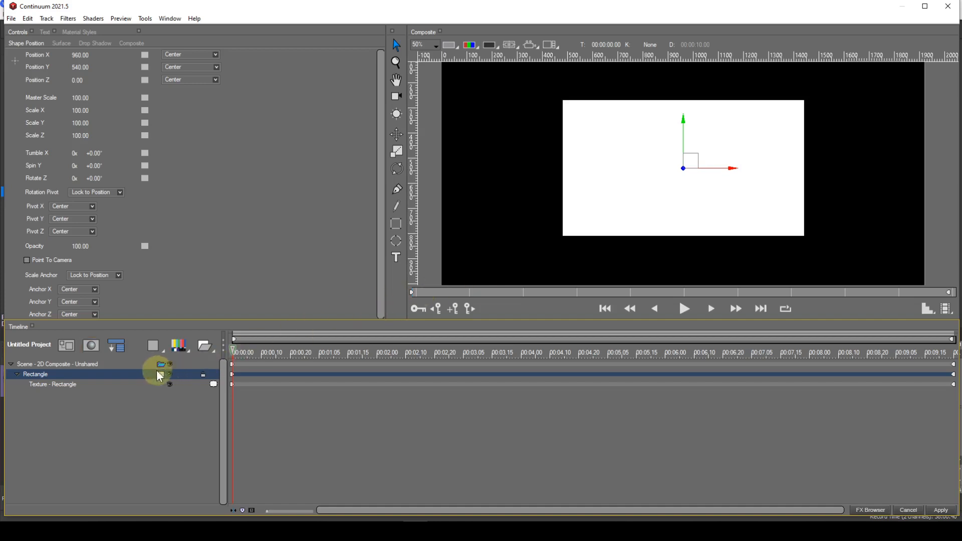
left_click(95, 346)
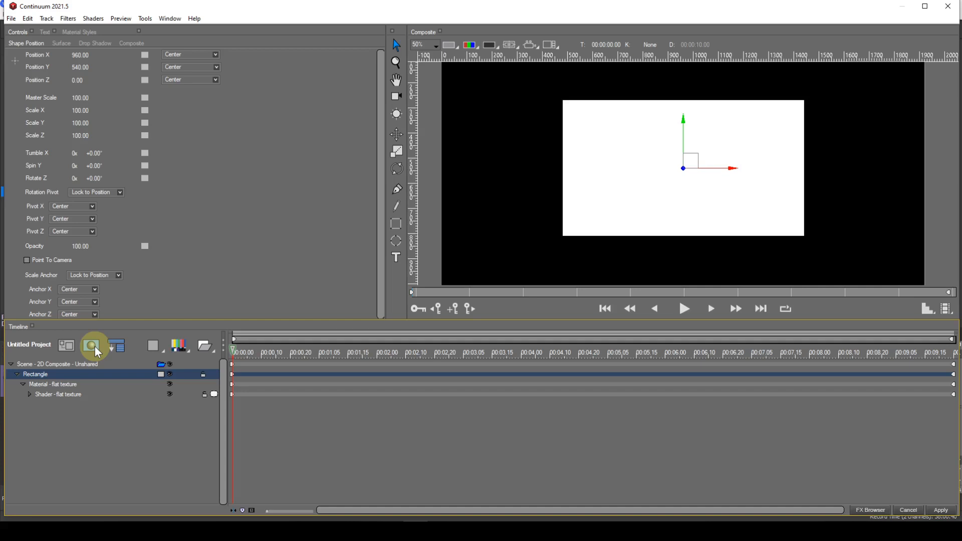
left_click(70, 395)
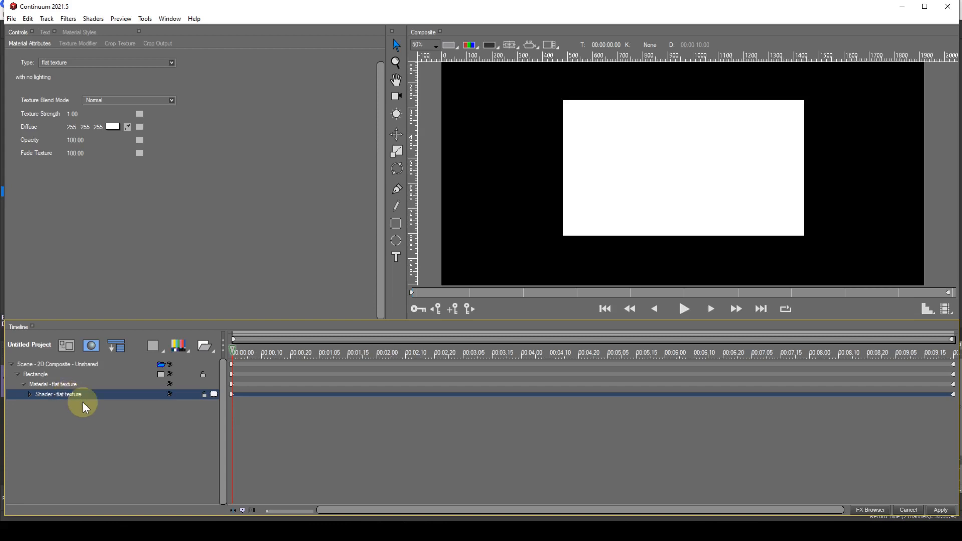
left_click(170, 64)
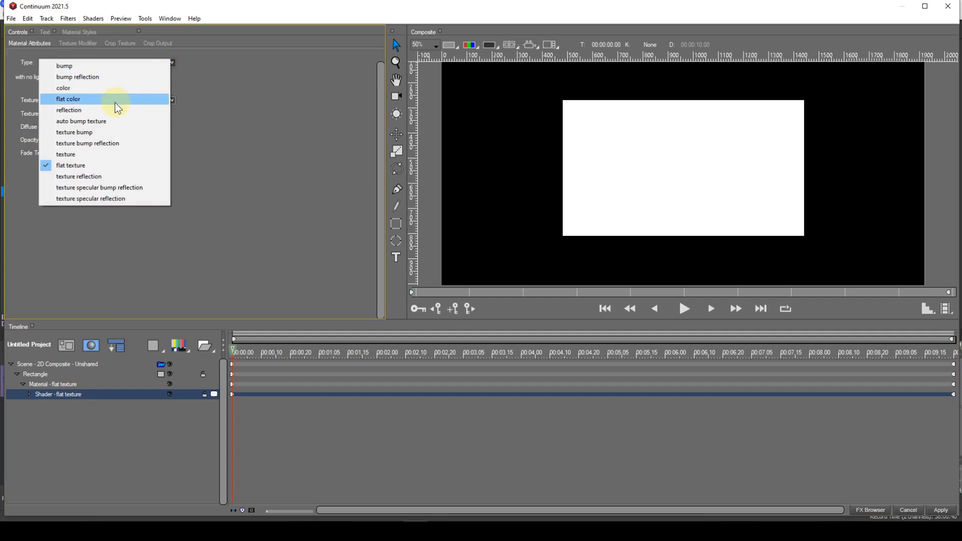
left_click(67, 155)
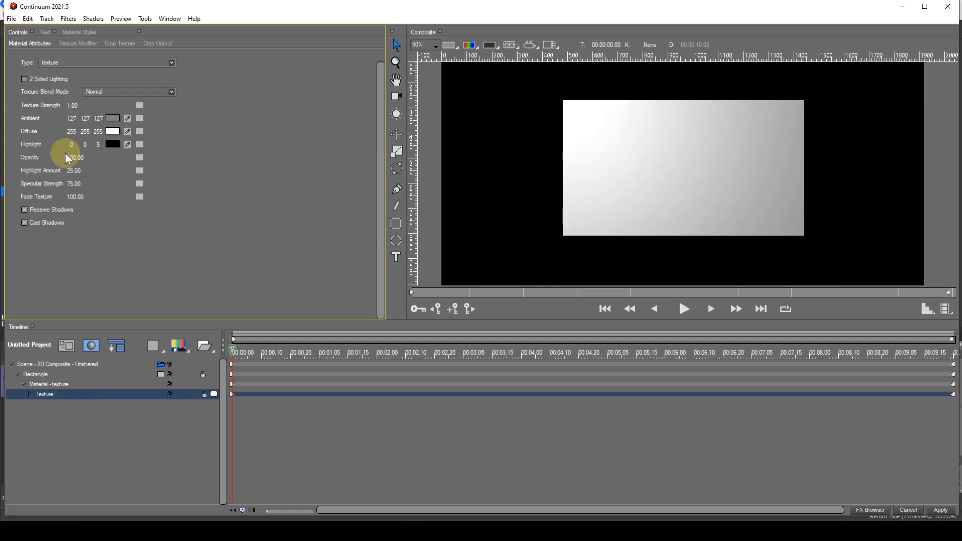
Step: Delete the 2D Composite scene containing the textured rectangle
left_click(69, 364)
key("Delete")
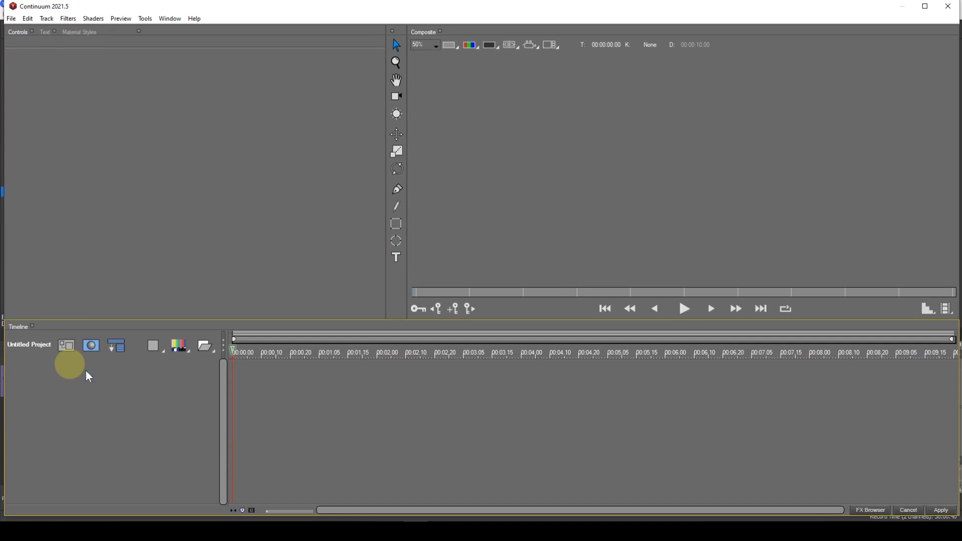
Step: Add a spline primitive to the empty timeline
right_click(297, 423)
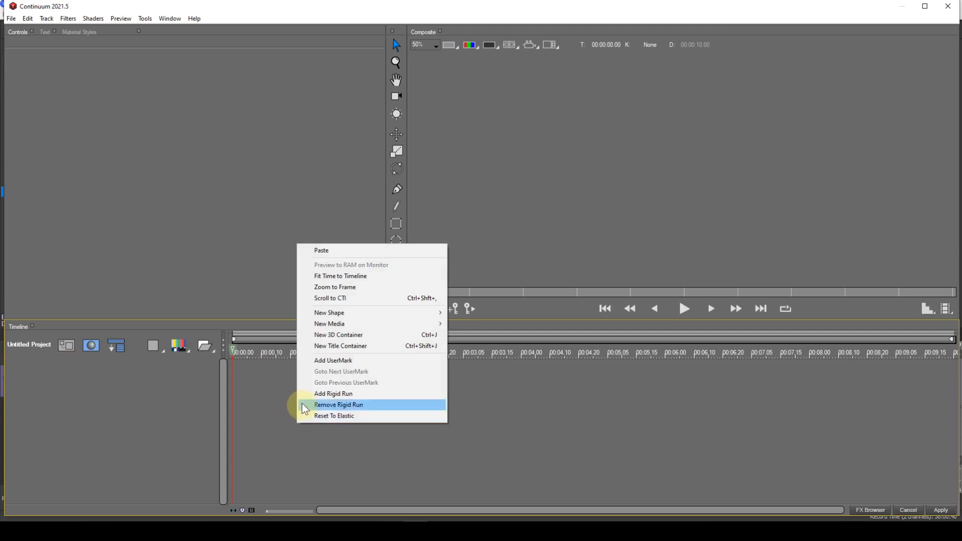
mouse_move(368, 325)
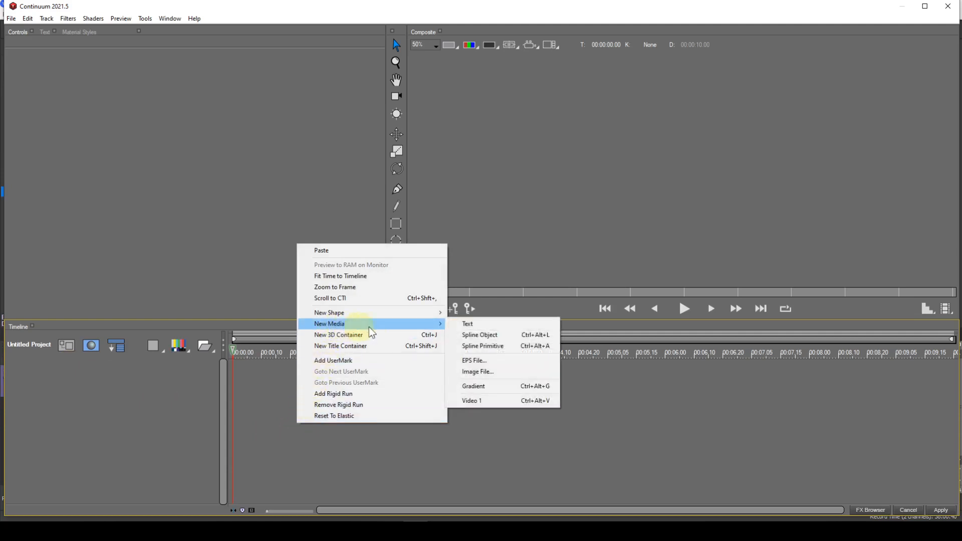
left_click(481, 347)
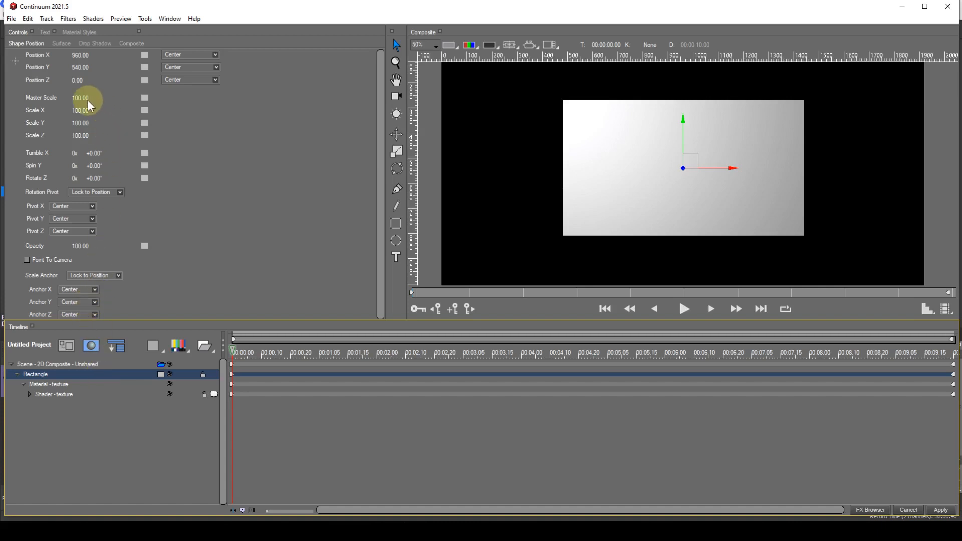
Step: Try enlarging the rectangle with a Master Scale of 142, and reset the scale
left_click_drag(88, 99, 88, 99)
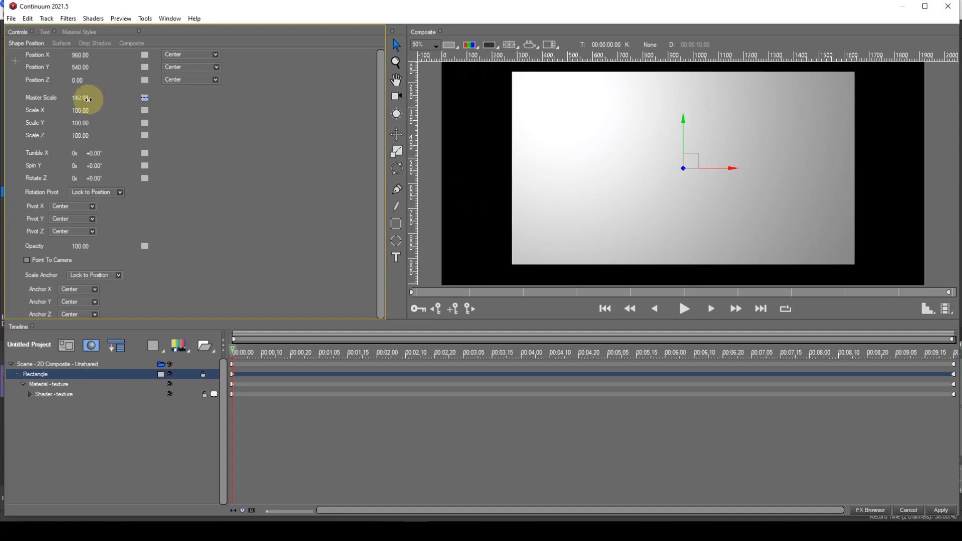
left_click(149, 103)
left_click(149, 102)
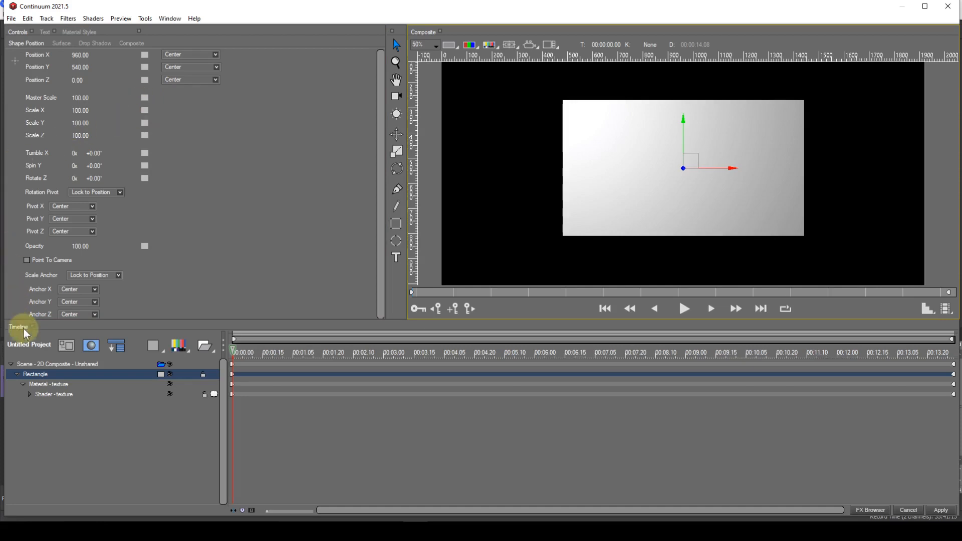
Step: Select the rectangle's texture material and set its Corner Size to 12
left_click(43, 384)
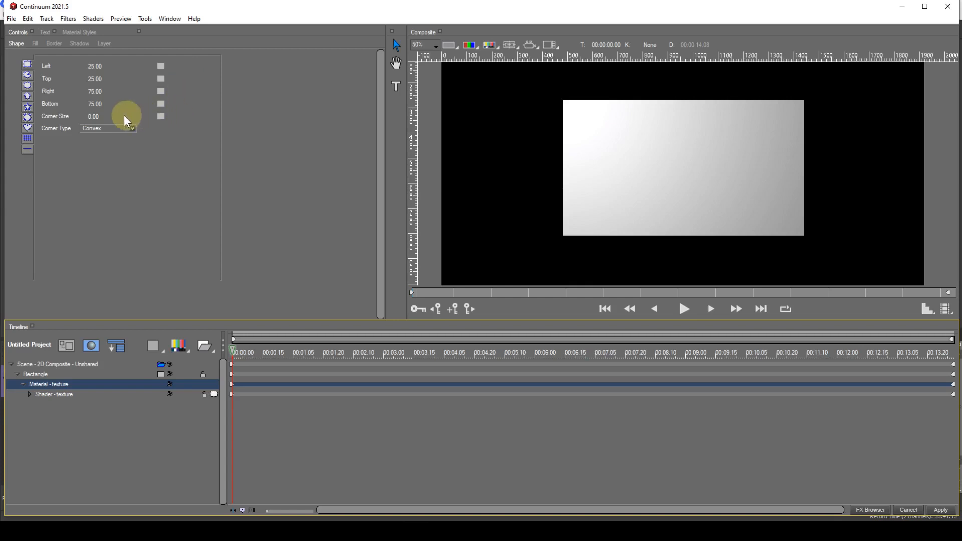
left_click_drag(92, 116, 100, 117)
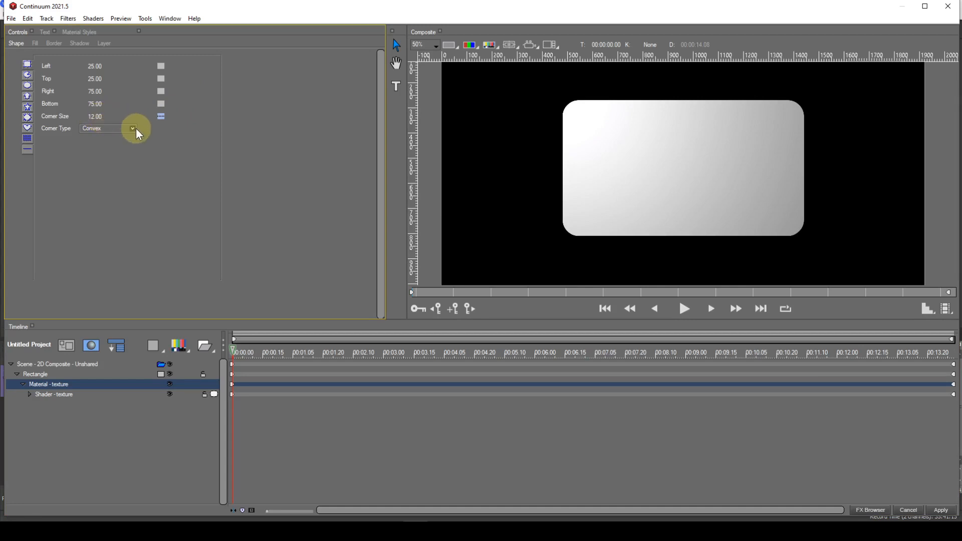
Step: Try Concave and Straight corner types on the rectangle, and restore Convex corners with the Corner Size reset
left_click(134, 129)
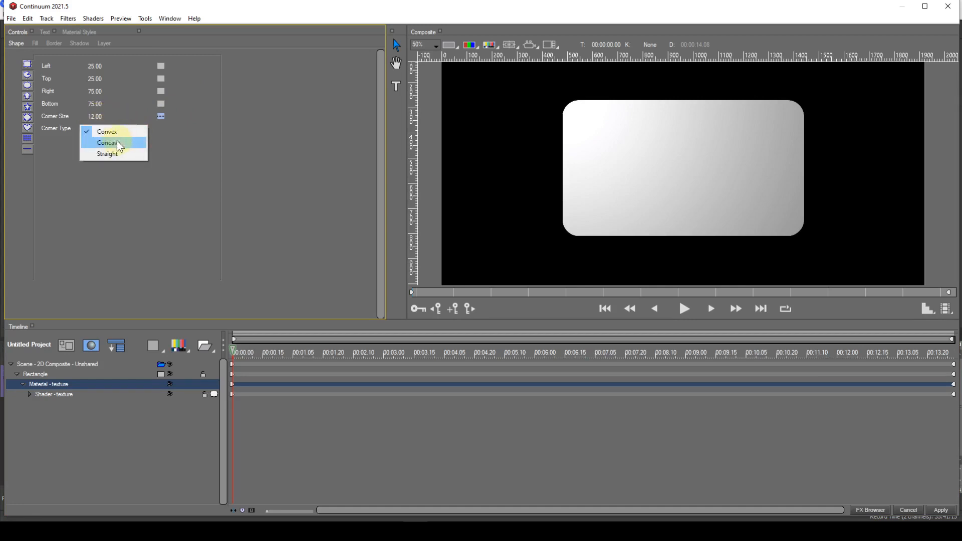
left_click(87, 143)
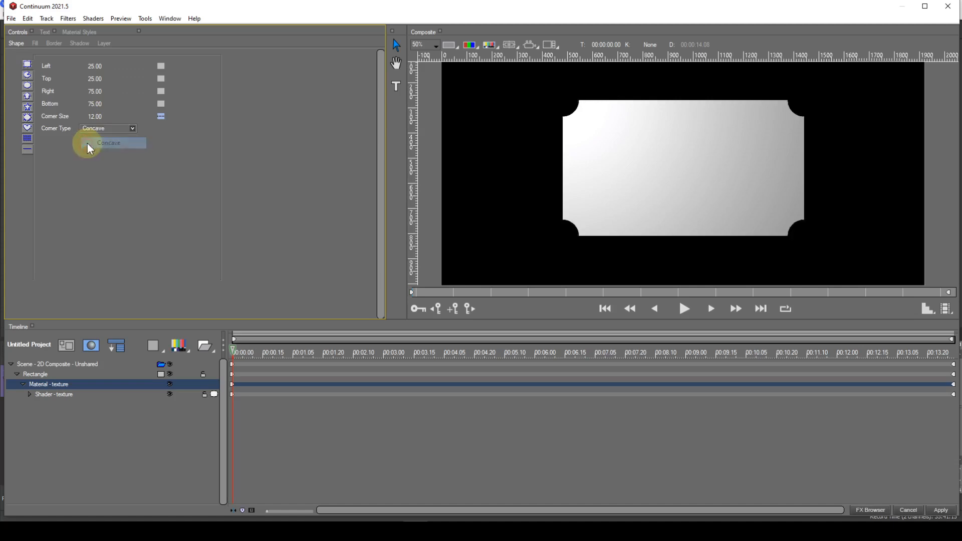
left_click(132, 130)
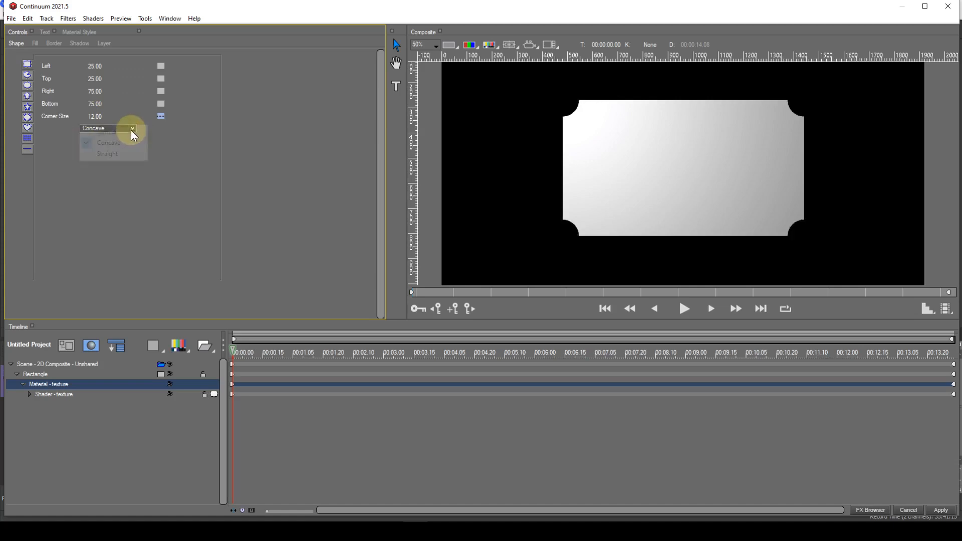
left_click(87, 156)
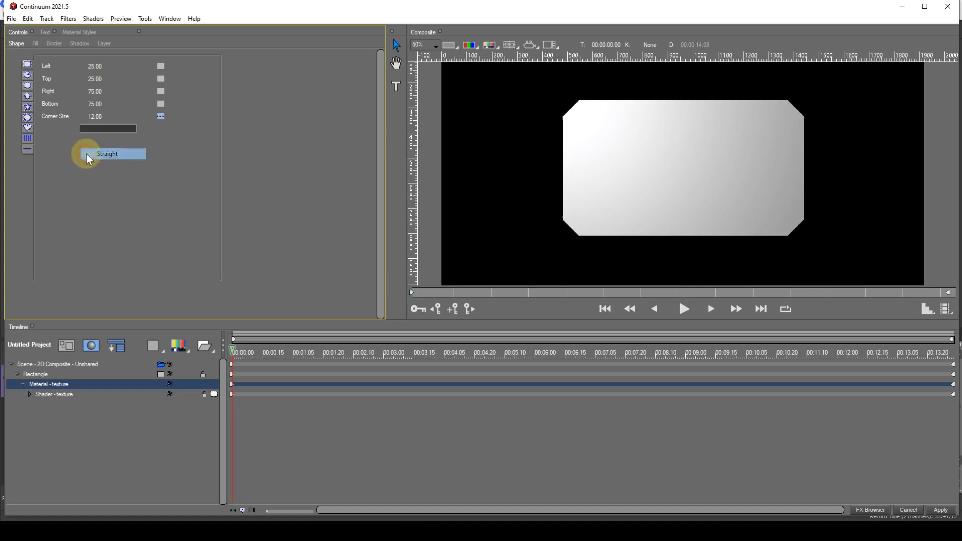
left_click(132, 130)
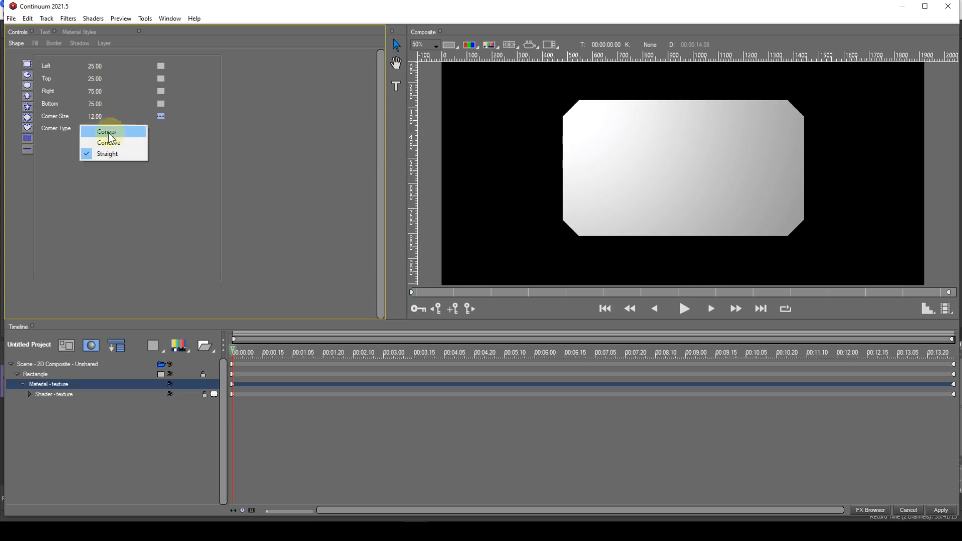
left_click(108, 134)
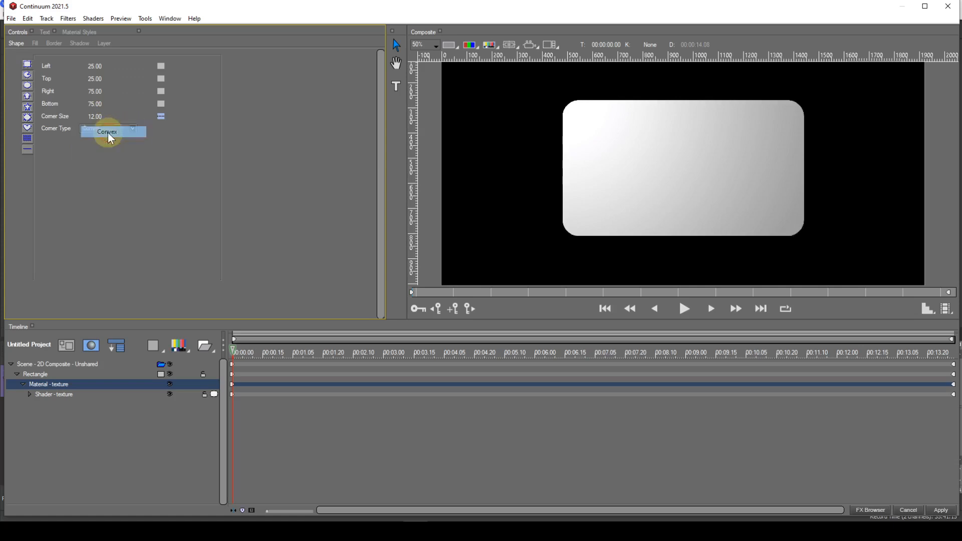
left_click(161, 118)
left_click(161, 120)
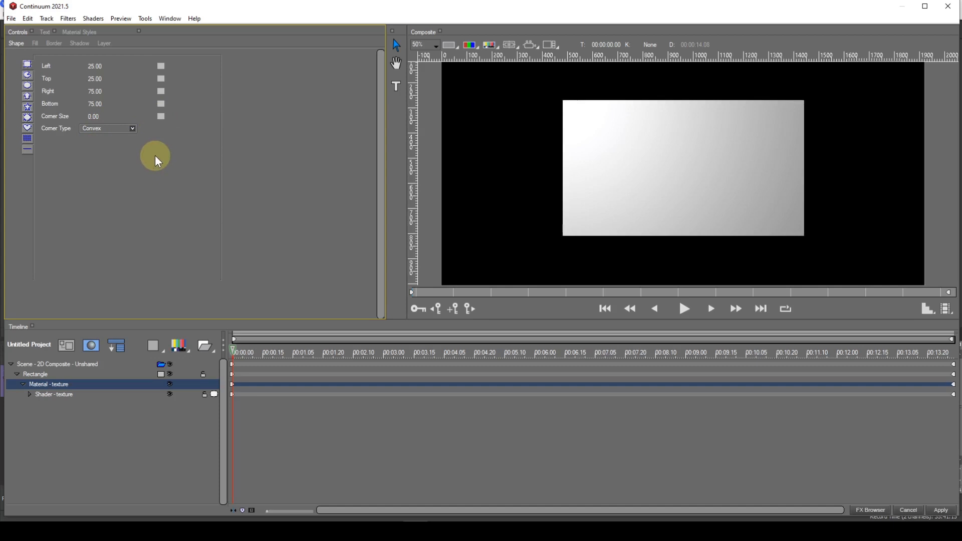
Step: Change the primitive to a wedge with a Start Angle of 90 and an Arc Angle of 90
left_click(28, 76)
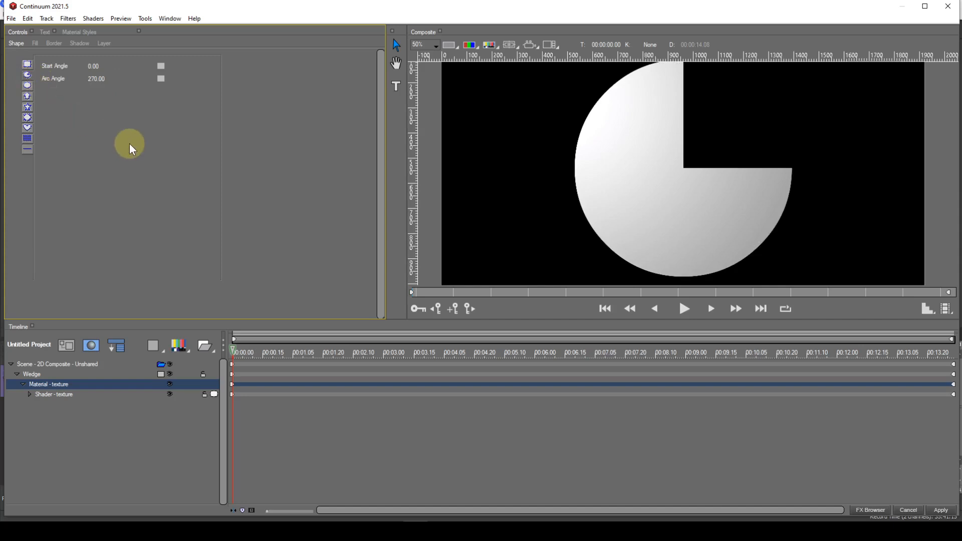
left_click(95, 66)
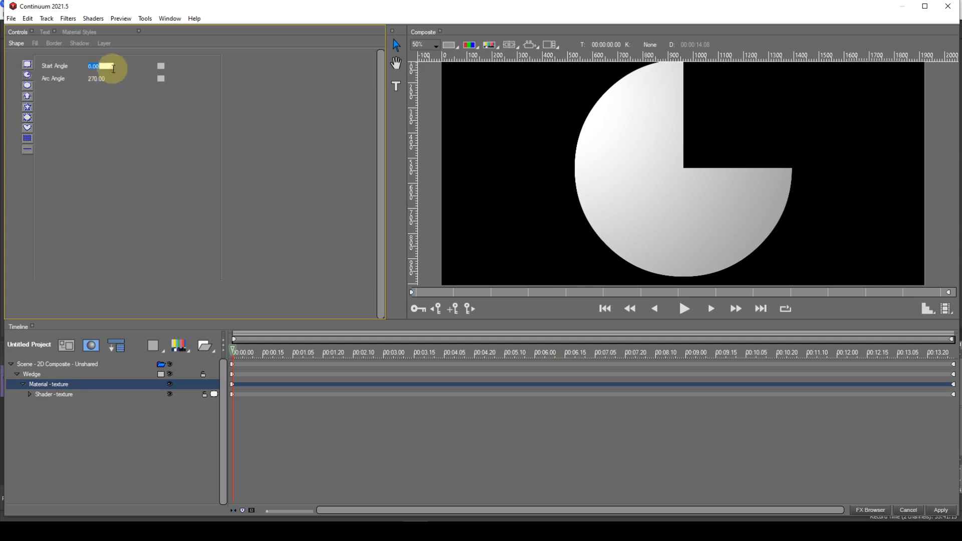
type("90")
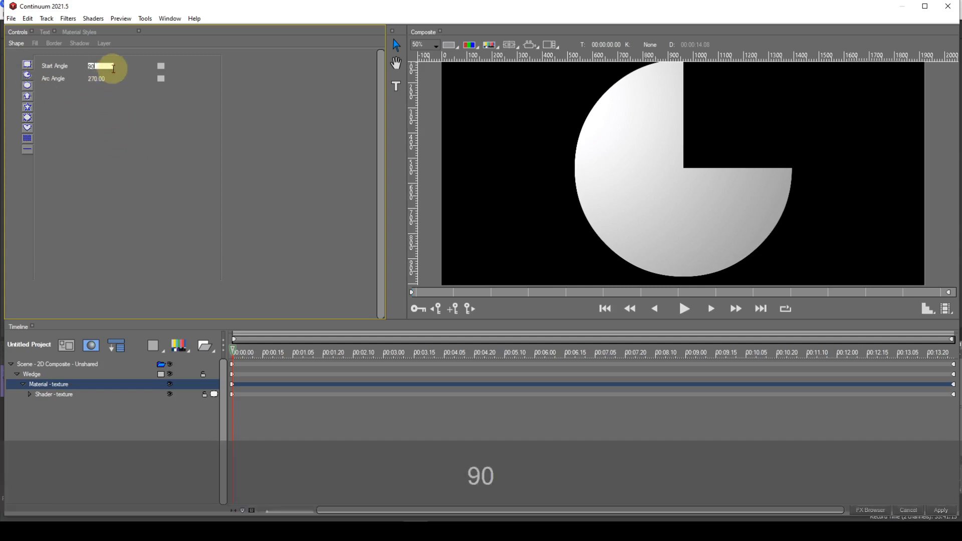
key("Return")
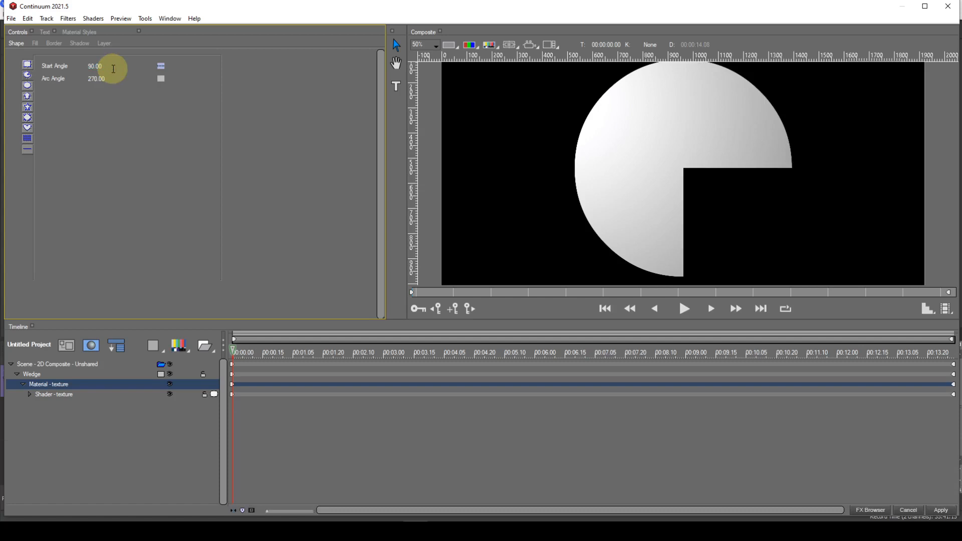
left_click(99, 81)
type("90")
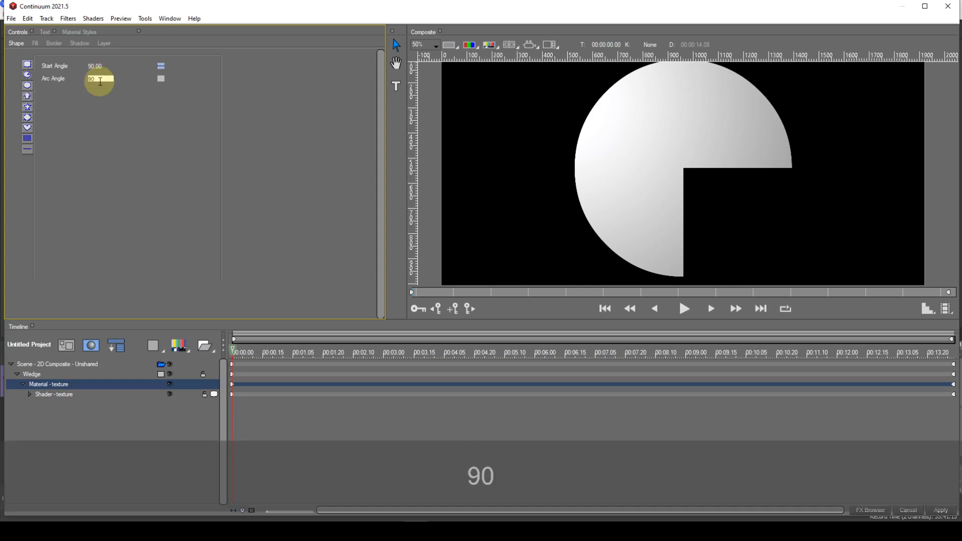
key("Return")
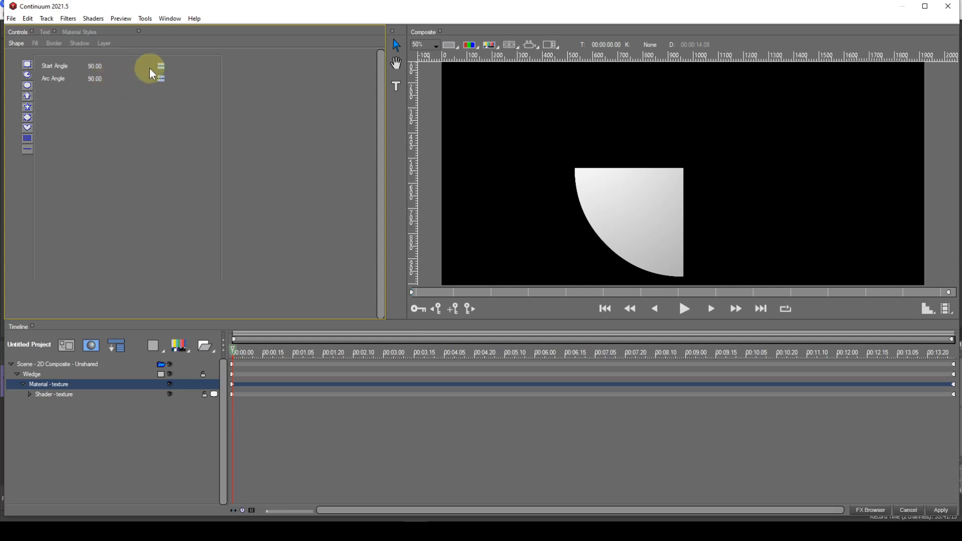
Step: Reset the wedge's Start Angle and Arc Angle to their defaults
left_click(162, 66)
left_click(165, 70)
left_click(161, 78)
left_click(165, 82)
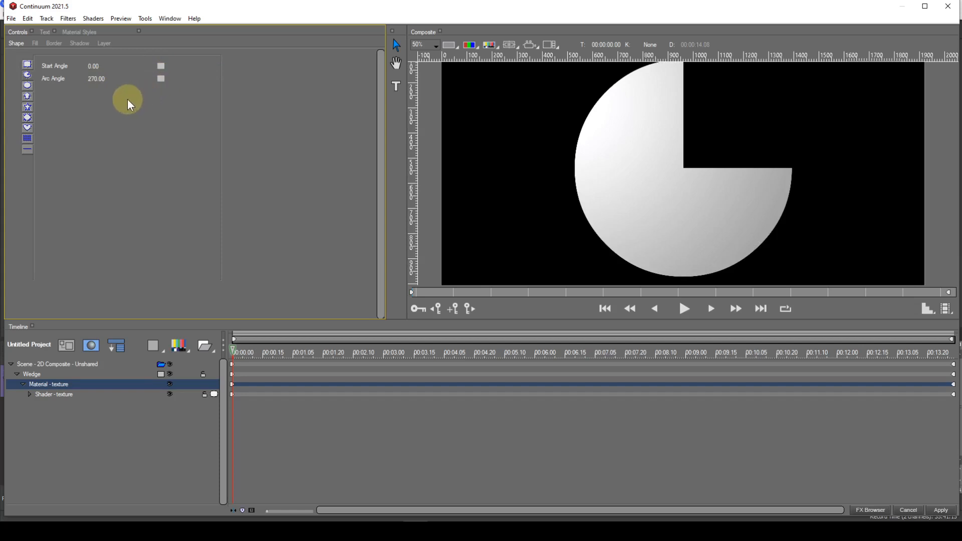
Step: Change the primitive to an oval, and replace it with an arrow of type Right
left_click(28, 86)
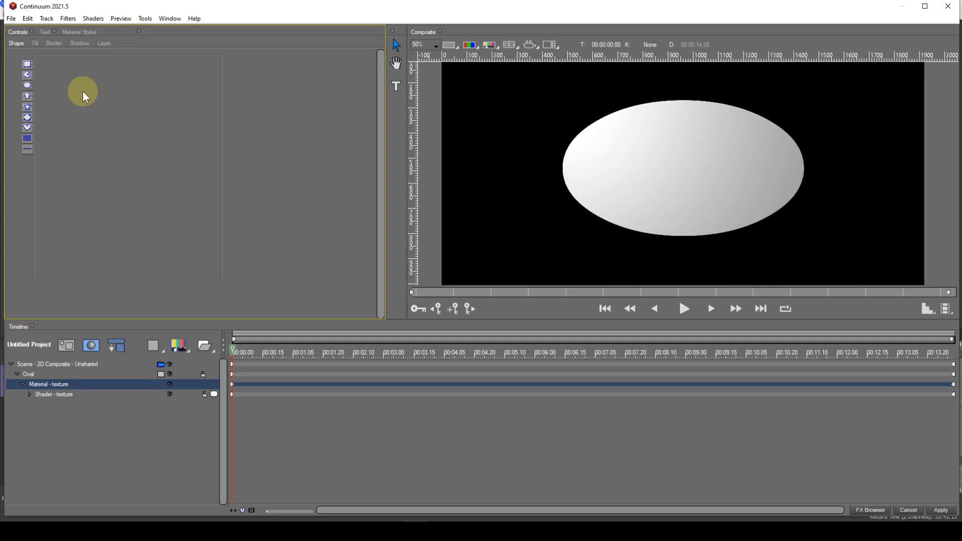
left_click(27, 96)
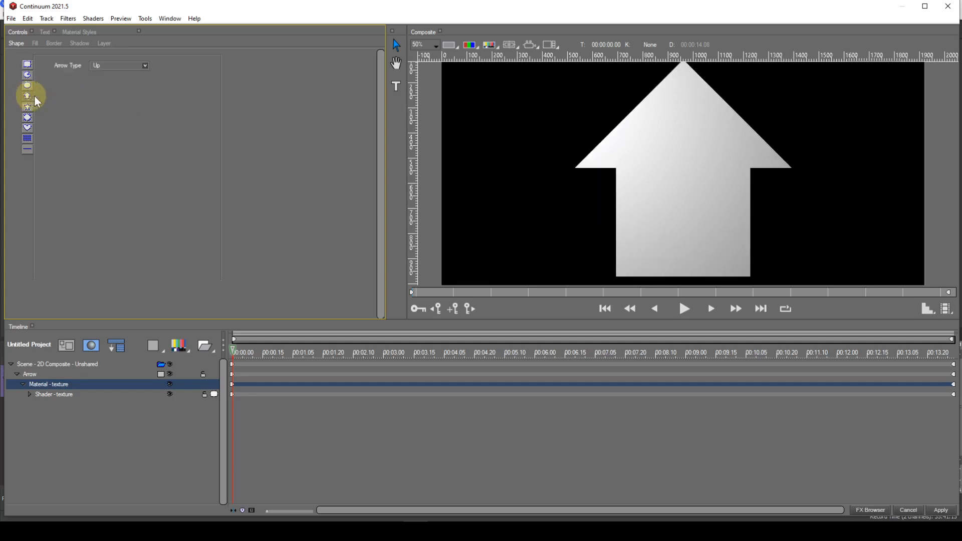
left_click(146, 66)
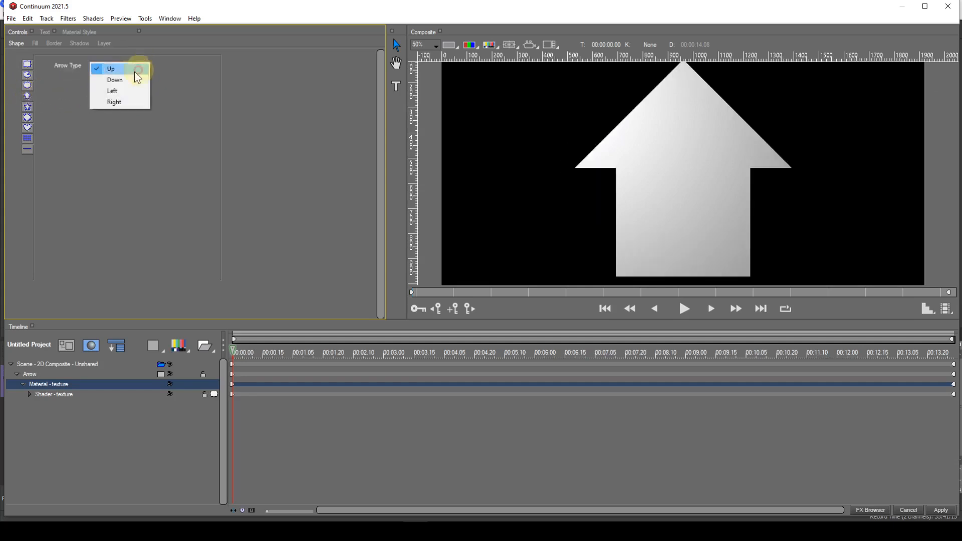
left_click(120, 102)
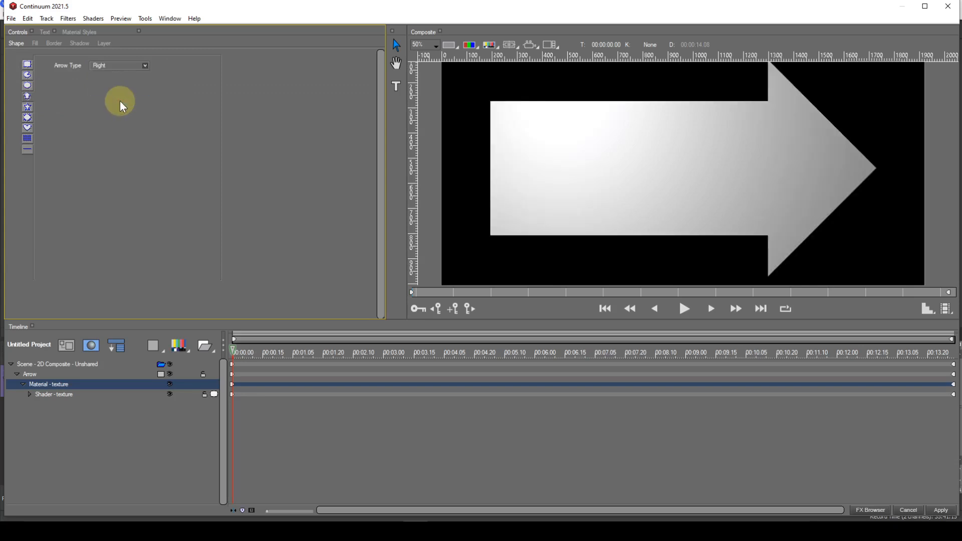
Step: Change the primitive to a star with 10 points and a Length of 90
left_click(27, 106)
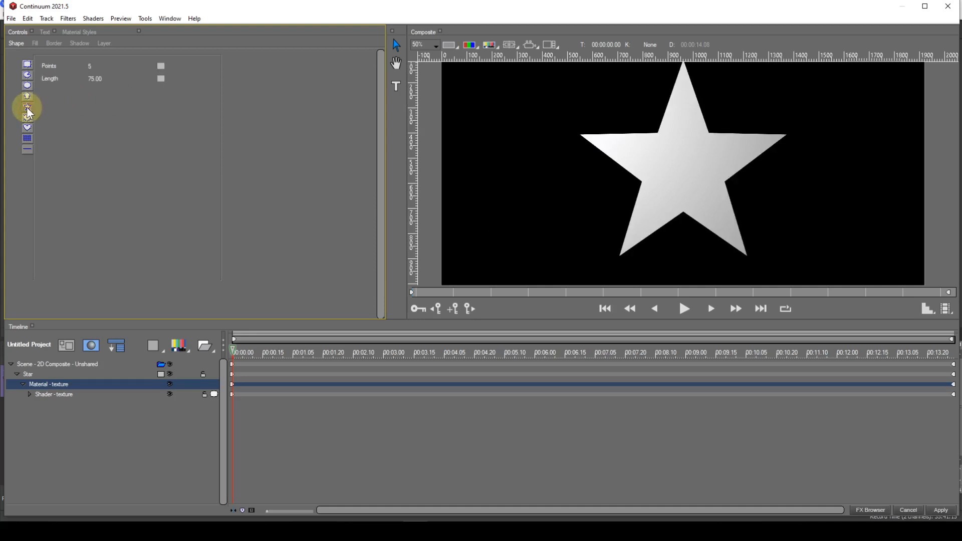
left_click(93, 66)
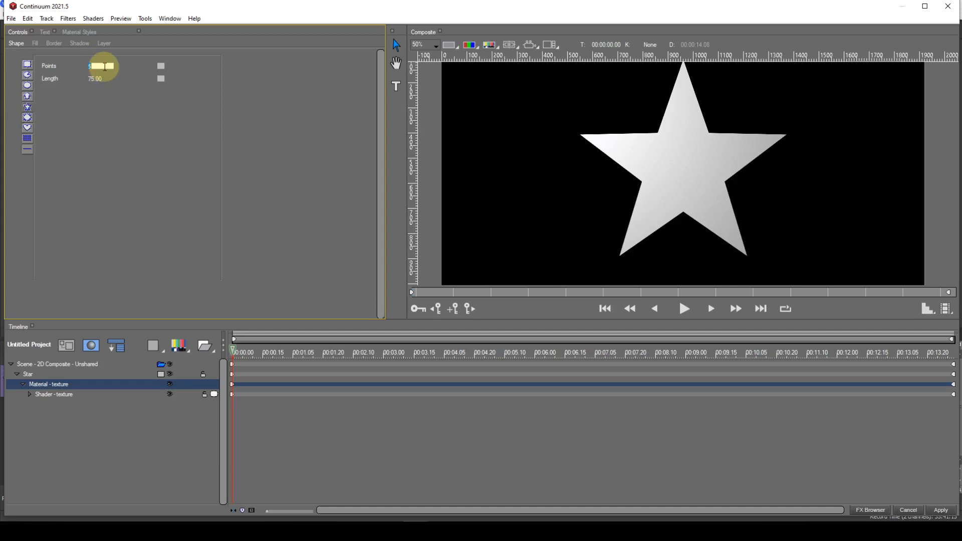
type("10")
key("Return")
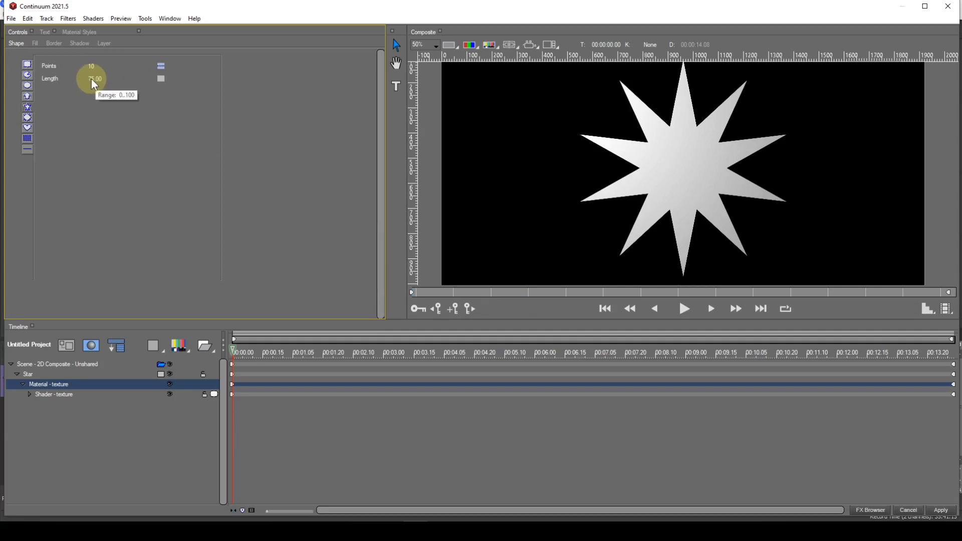
left_click(92, 79)
type("90")
key("Return")
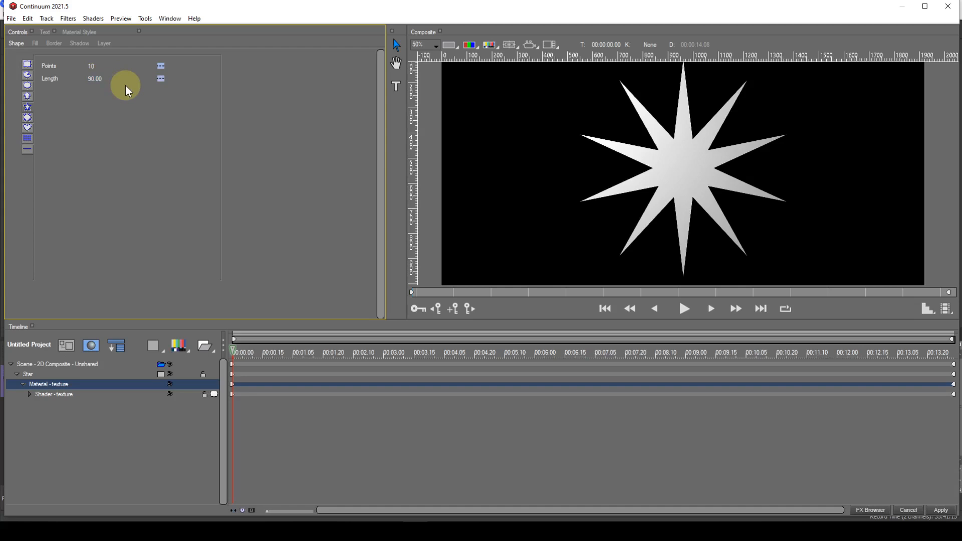
Step: Reset the star's Points and Length to their defaults
left_click(163, 66)
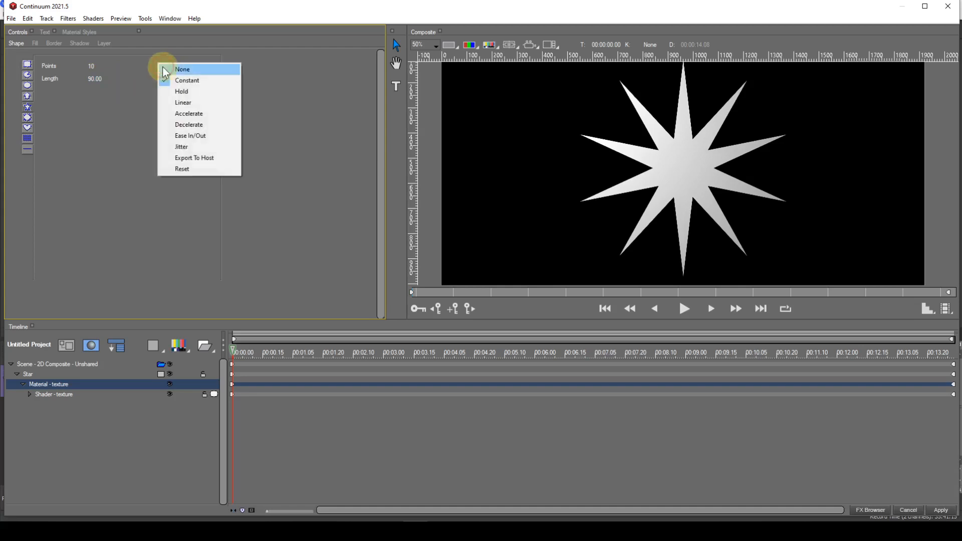
left_click(162, 73)
left_click(164, 79)
left_click(166, 83)
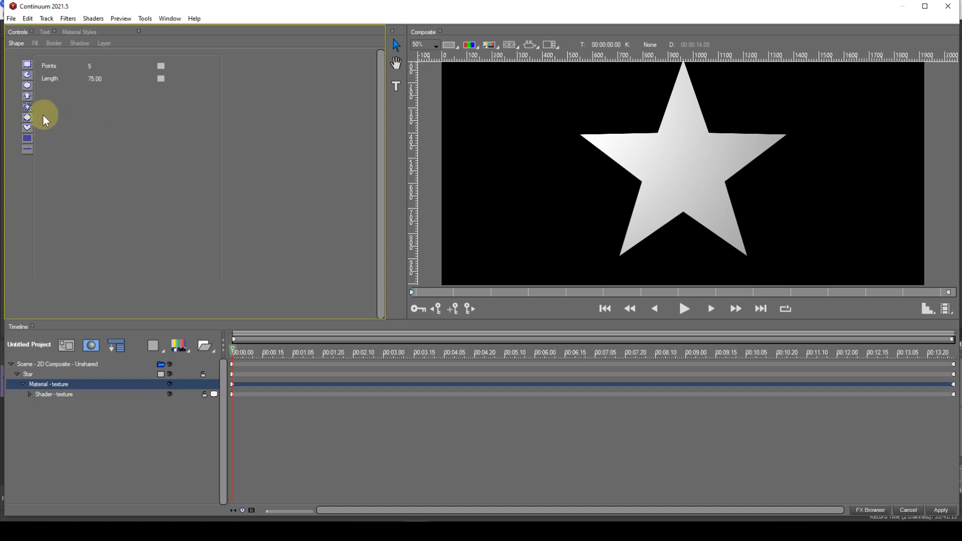
Step: Change the primitive to a medallion and set its Length to 50
left_click(29, 119)
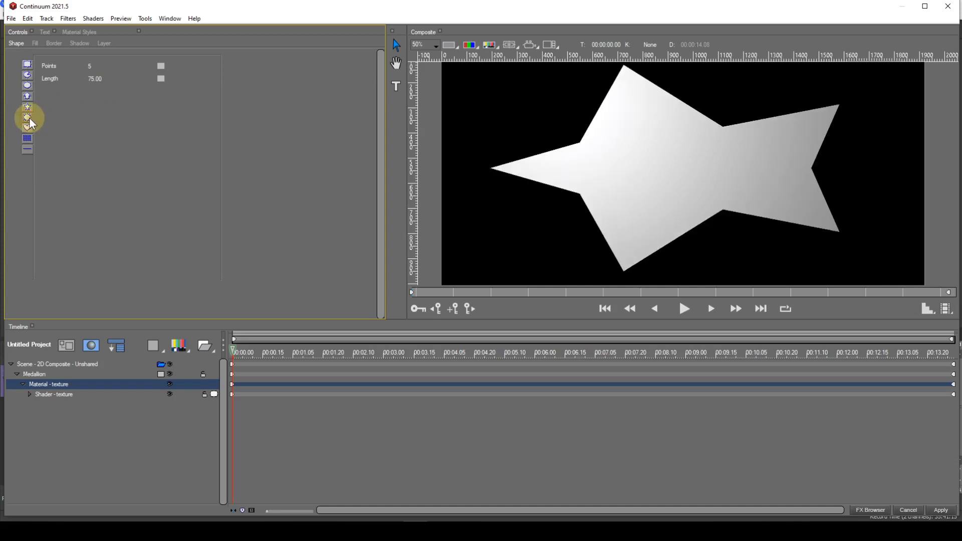
left_click(97, 78)
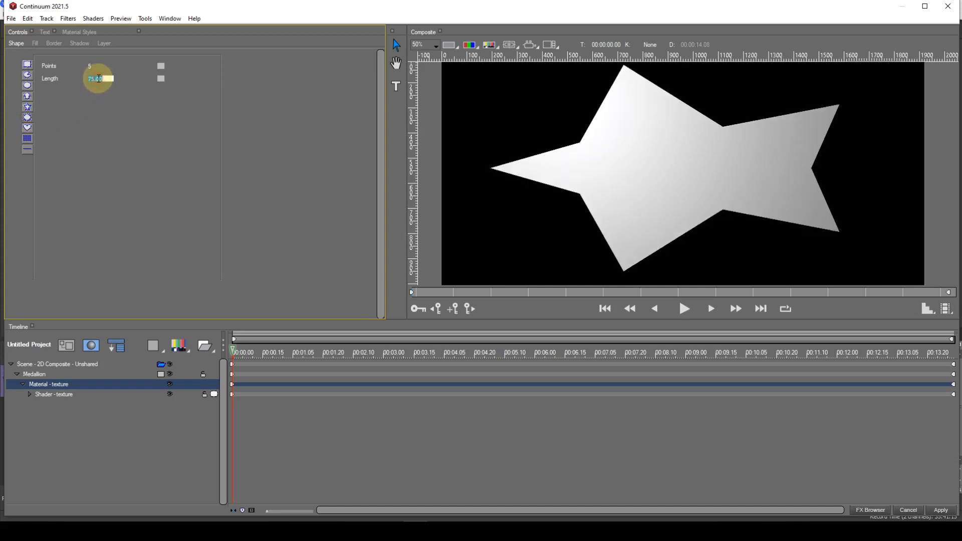
type("50")
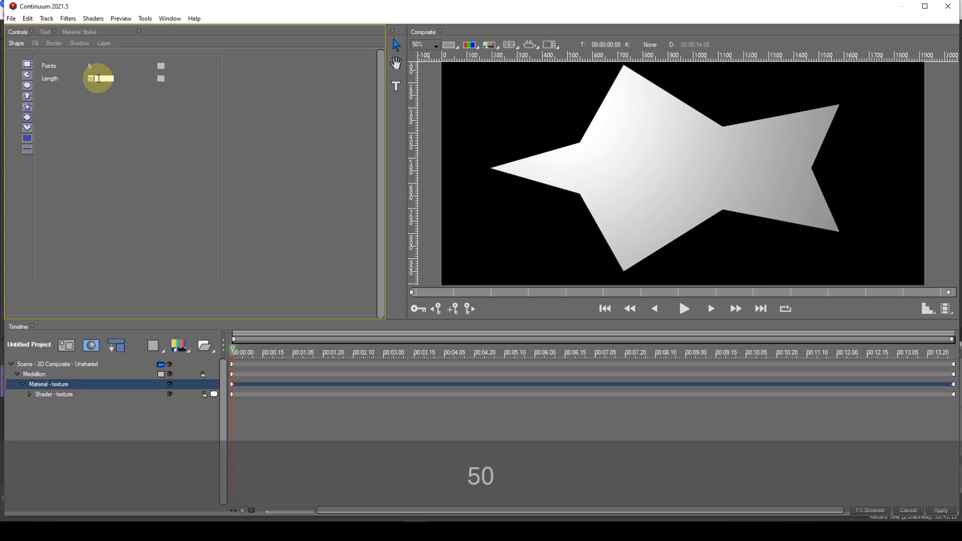
key("Return")
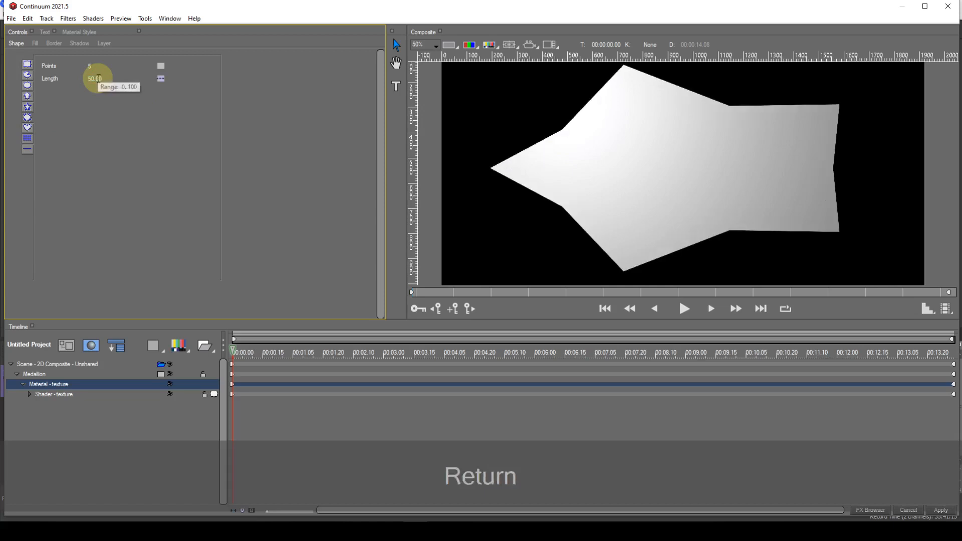
Step: Set the medallion's Points to 10, and compare it with the star before restoring the medallion
left_click(97, 67)
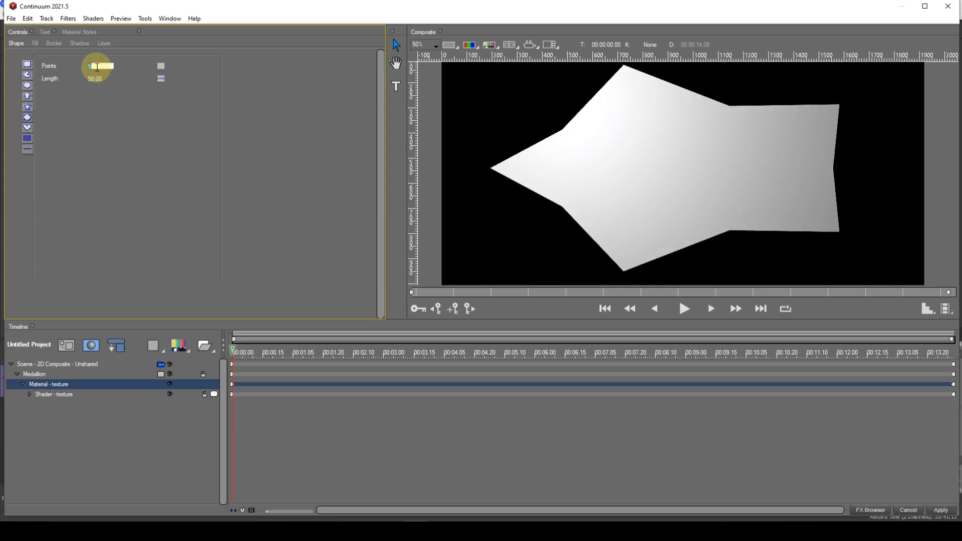
type("10")
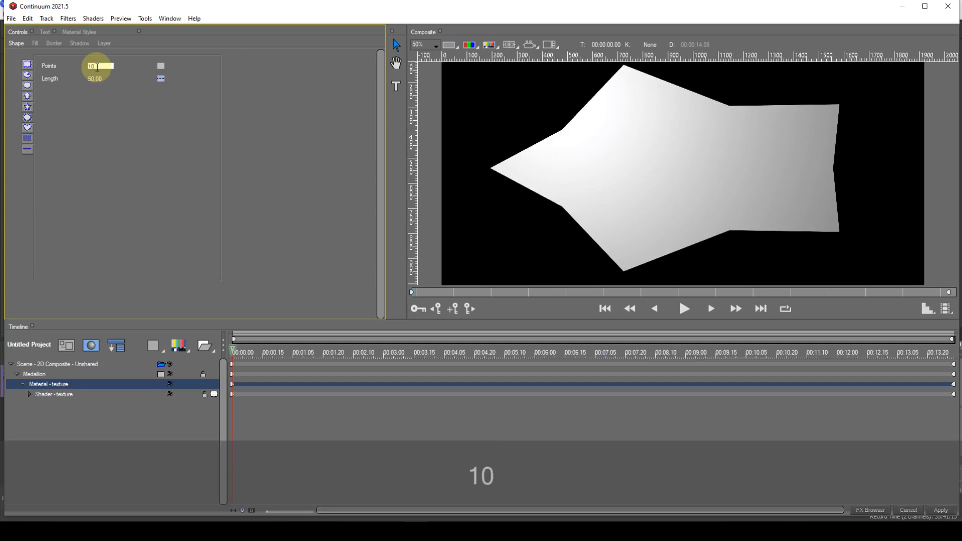
key("Return")
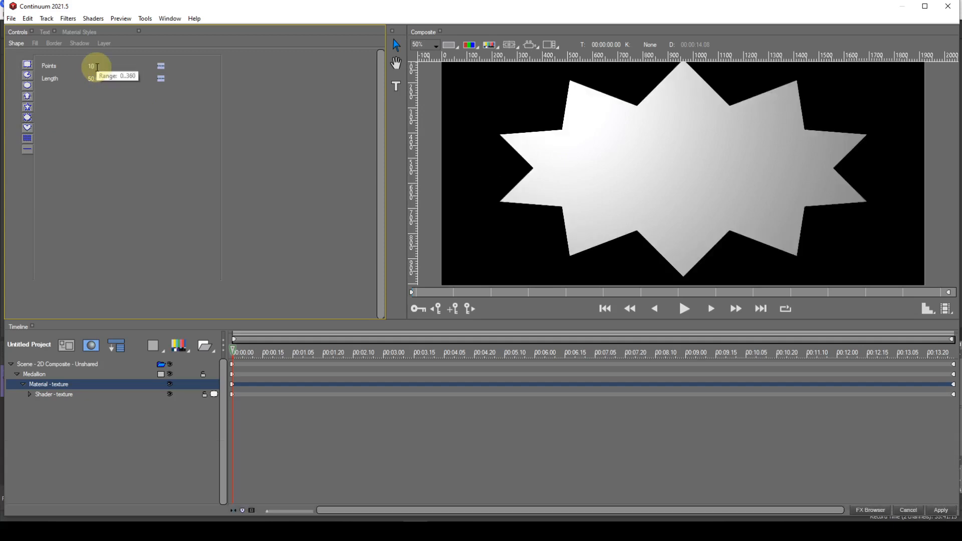
left_click(28, 107)
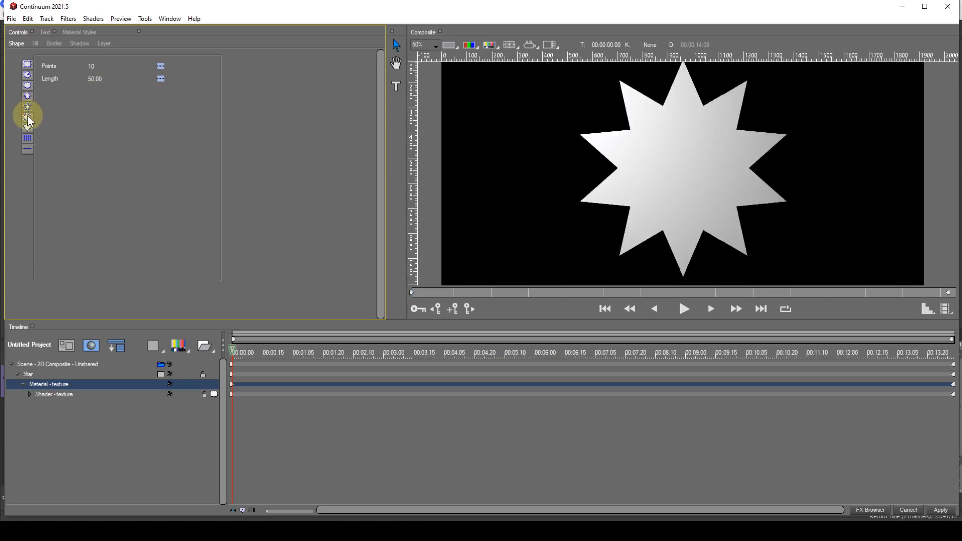
left_click(28, 116)
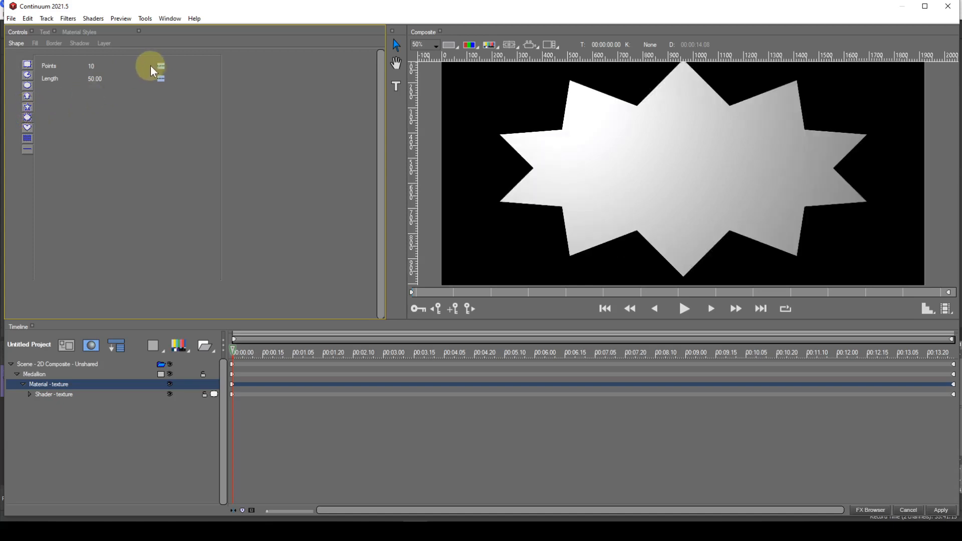
Step: Reset the medallion's Points and Length to their defaults
left_click(164, 66)
left_click(163, 68)
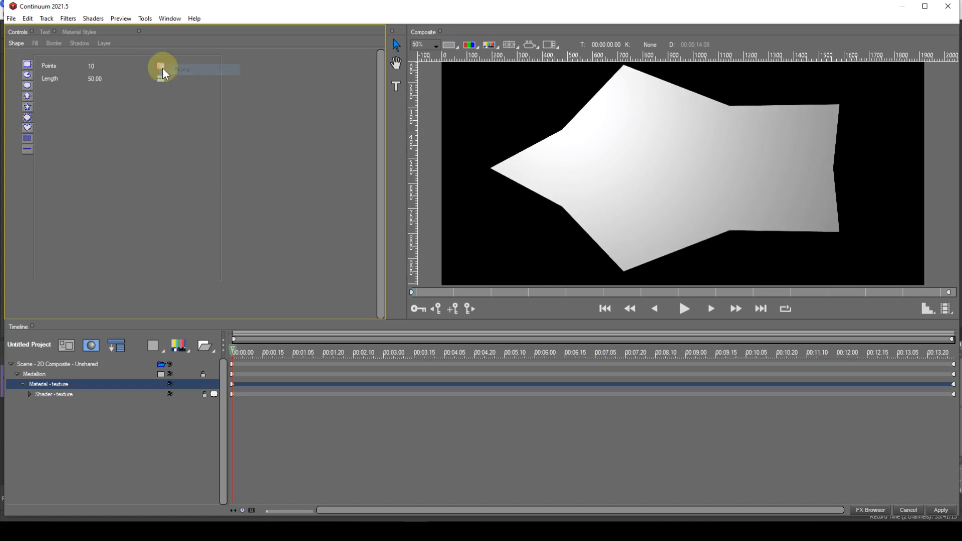
left_click(160, 76)
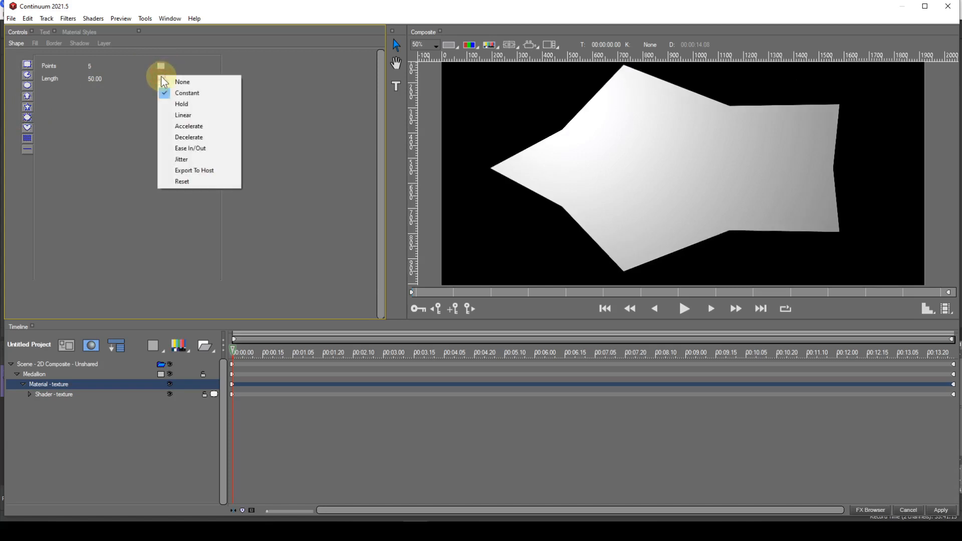
left_click(161, 82)
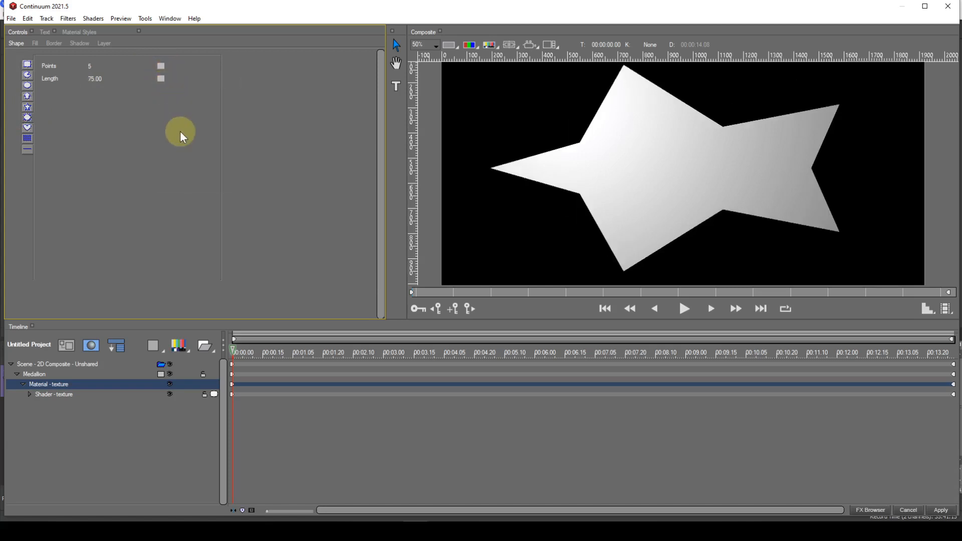
Step: Change the primitive to a heart, try a Roundness of 100, and reset the Roundness to its default
left_click(28, 126)
left_click_drag(92, 66, 131, 88)
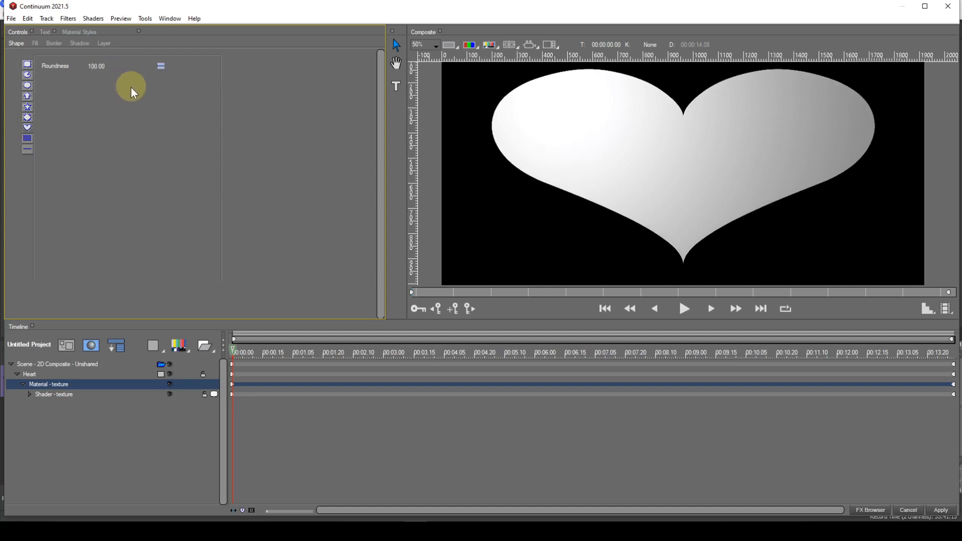
left_click(160, 67)
left_click(160, 67)
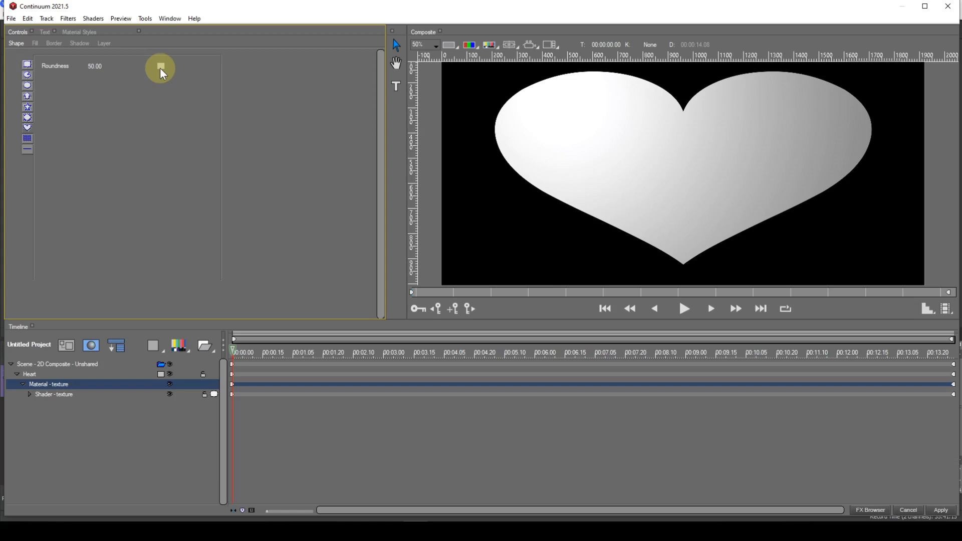
Step: Change the primitive to a grid and turn off its fill
left_click(28, 138)
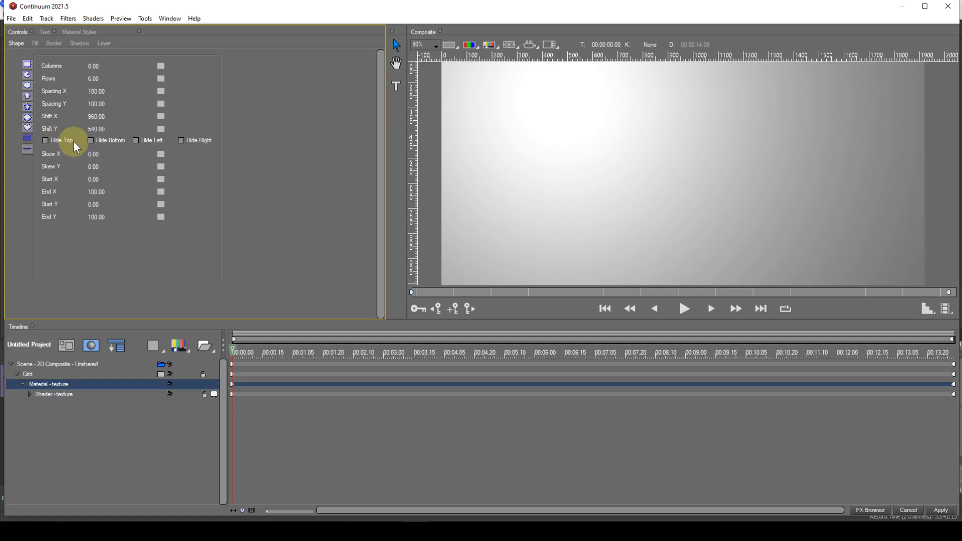
left_click(37, 45)
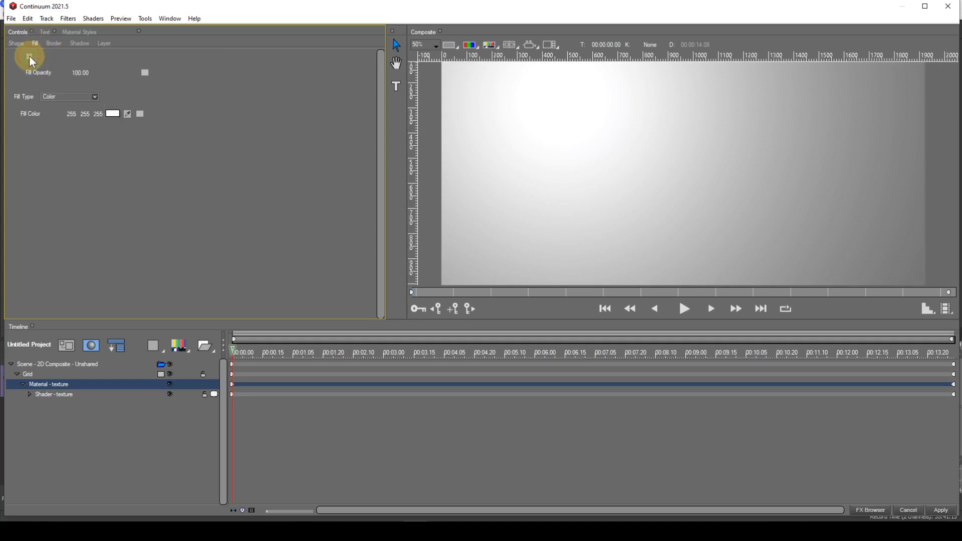
left_click(29, 56)
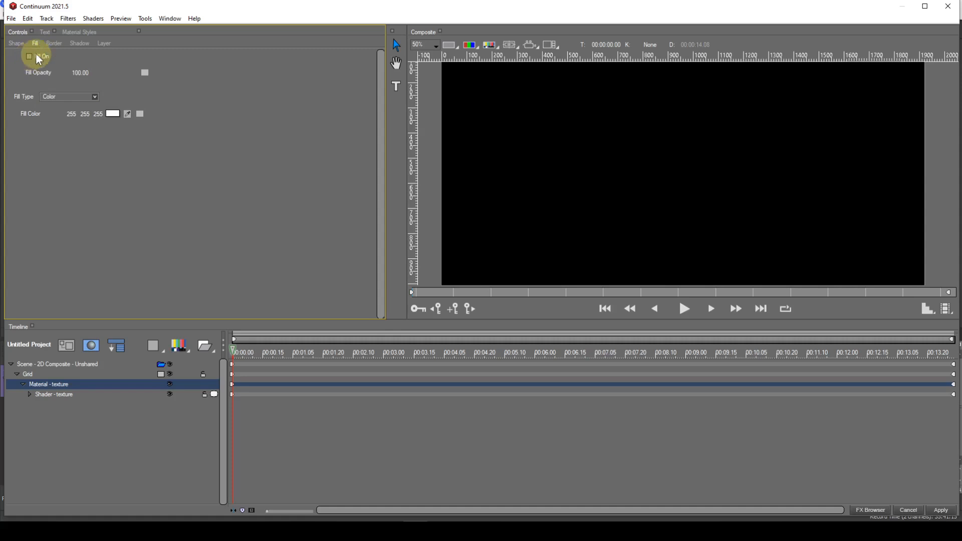
Step: Set the grid's border edge color to white (255, 255, 255) and enable the first border
left_click(56, 44)
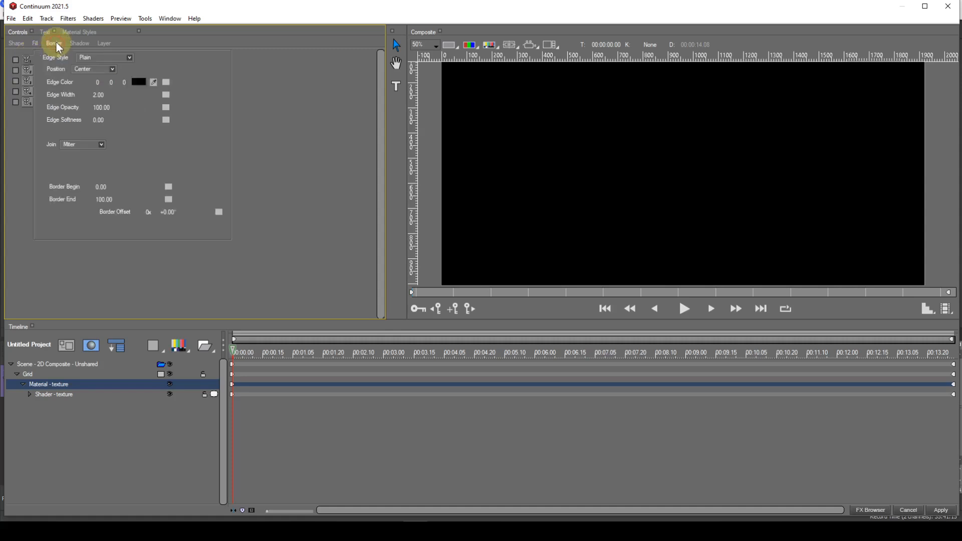
left_click(136, 83)
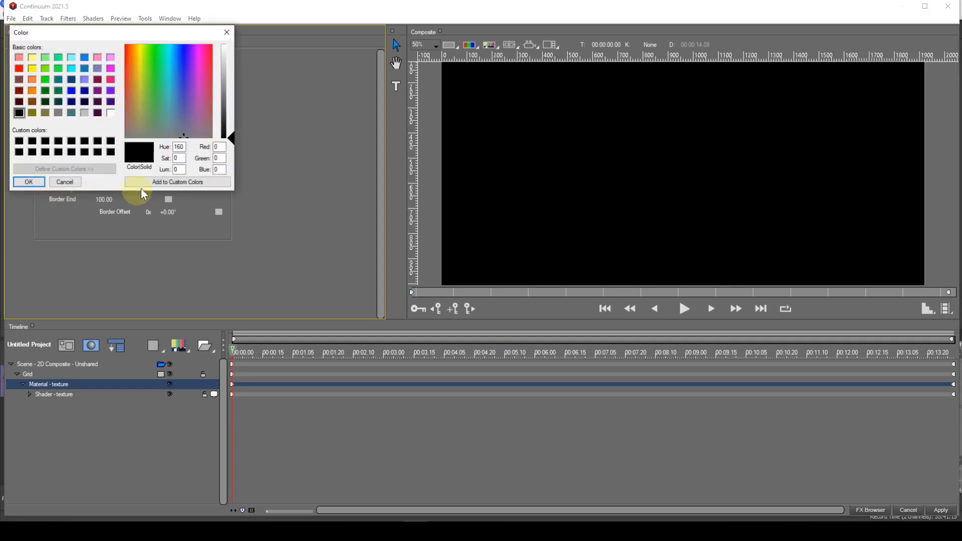
left_click_drag(231, 134, 227, 44)
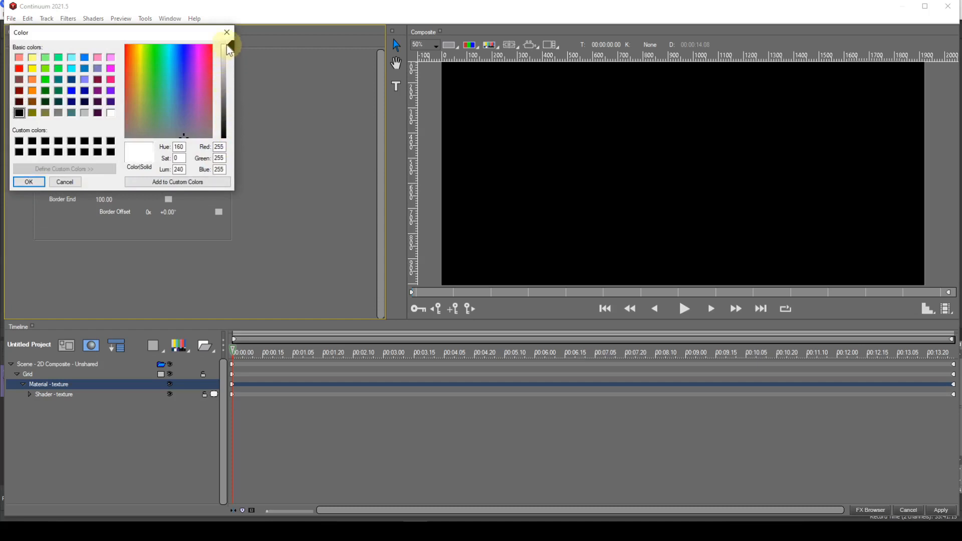
left_click(28, 183)
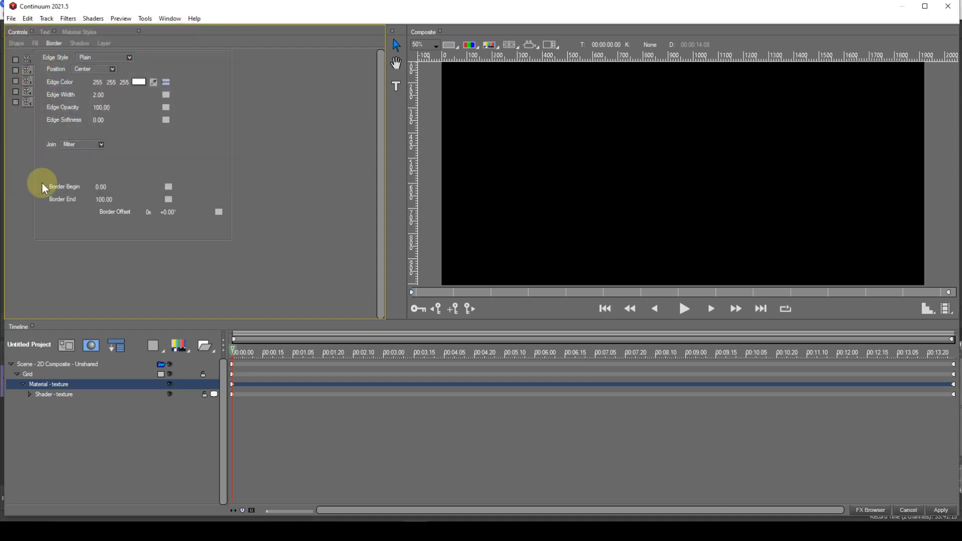
left_click(16, 60)
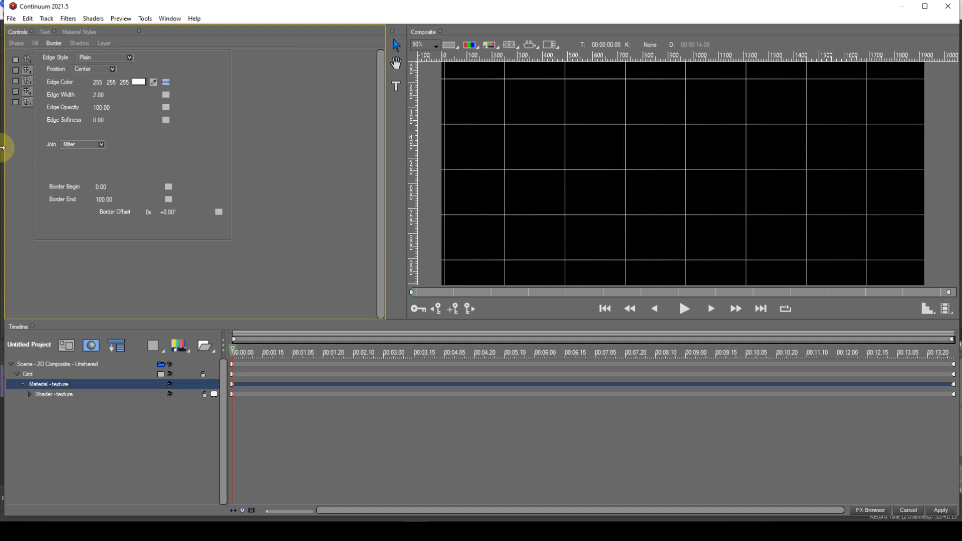
Step: Change the primitive to a line, and delete the whole scene
left_click(15, 44)
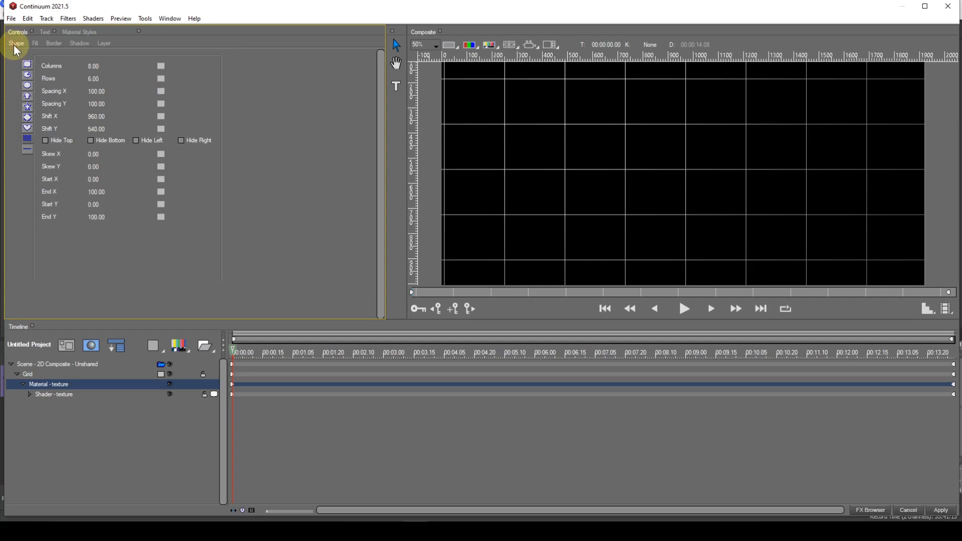
left_click(27, 149)
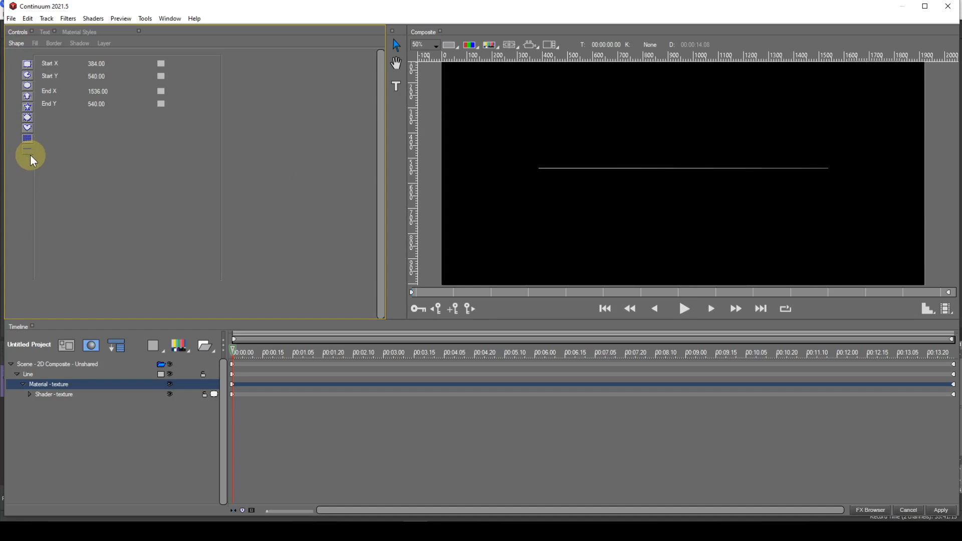
left_click(59, 365)
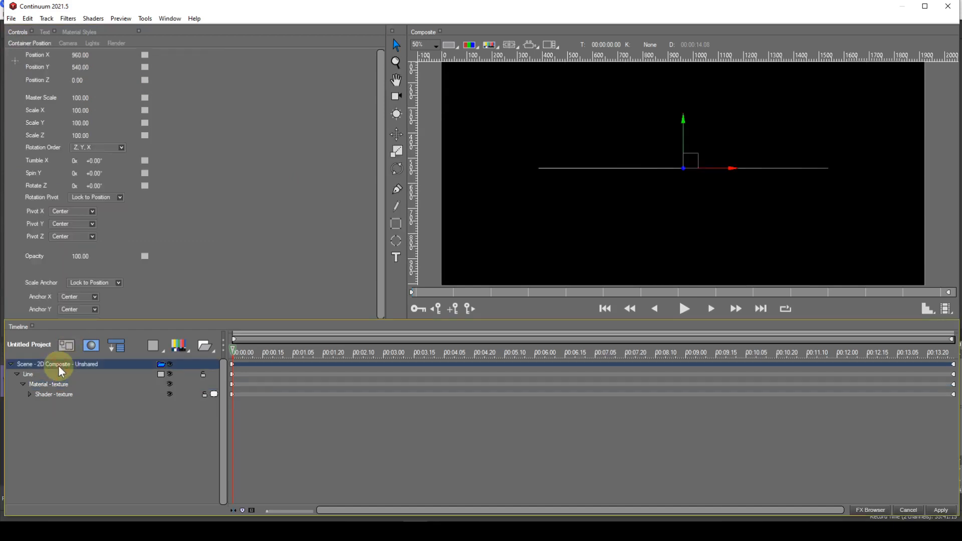
key("Delete")
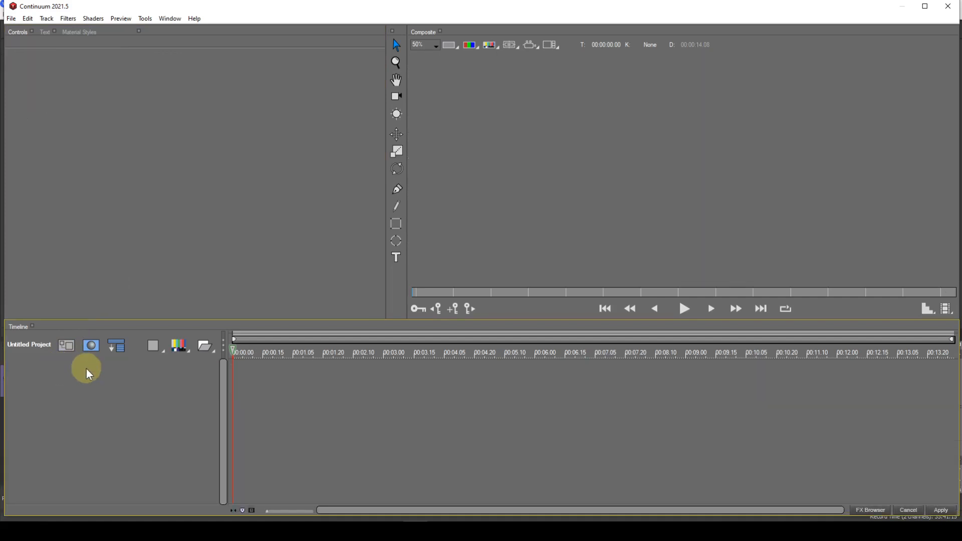
Step: Add a new Spline Primitive track and convert its media type to Spline Object
left_click(179, 349)
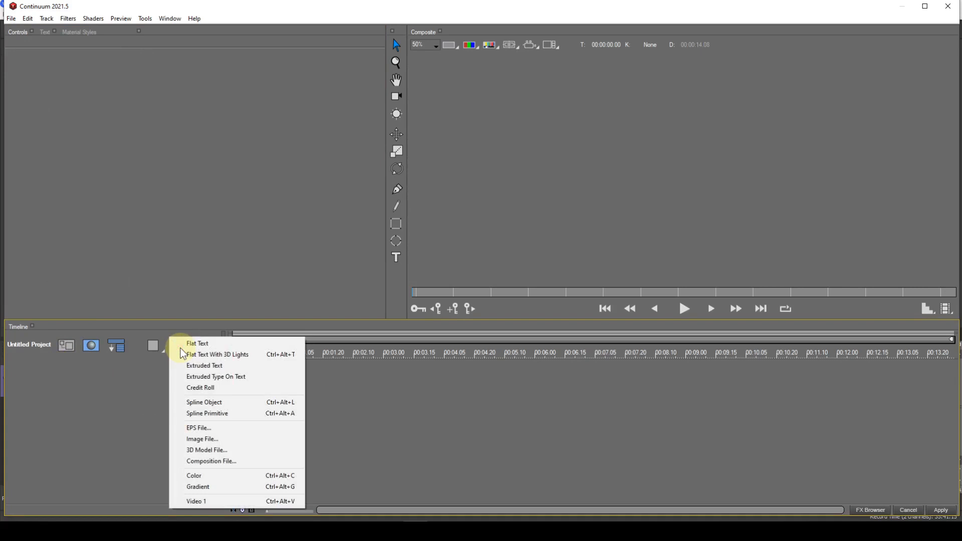
left_click(194, 414)
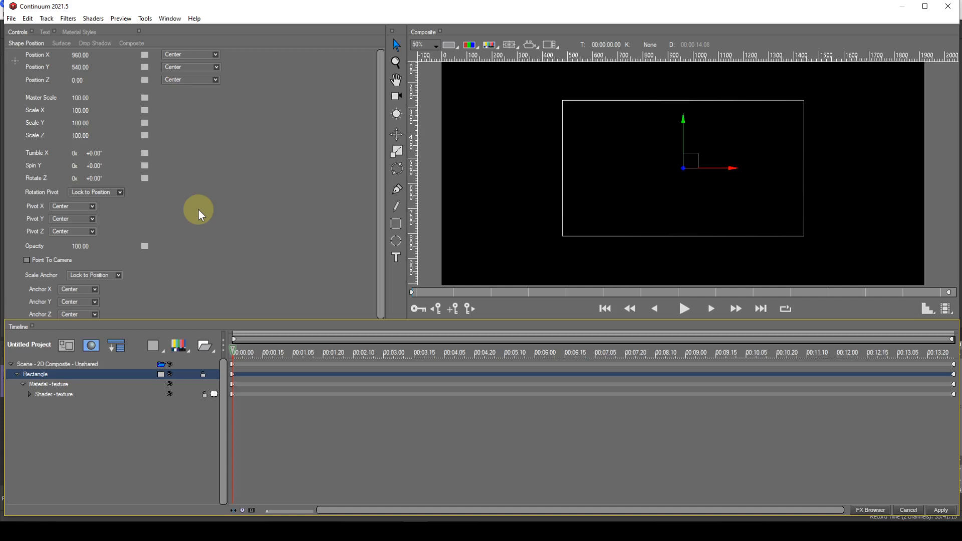
left_click(219, 398)
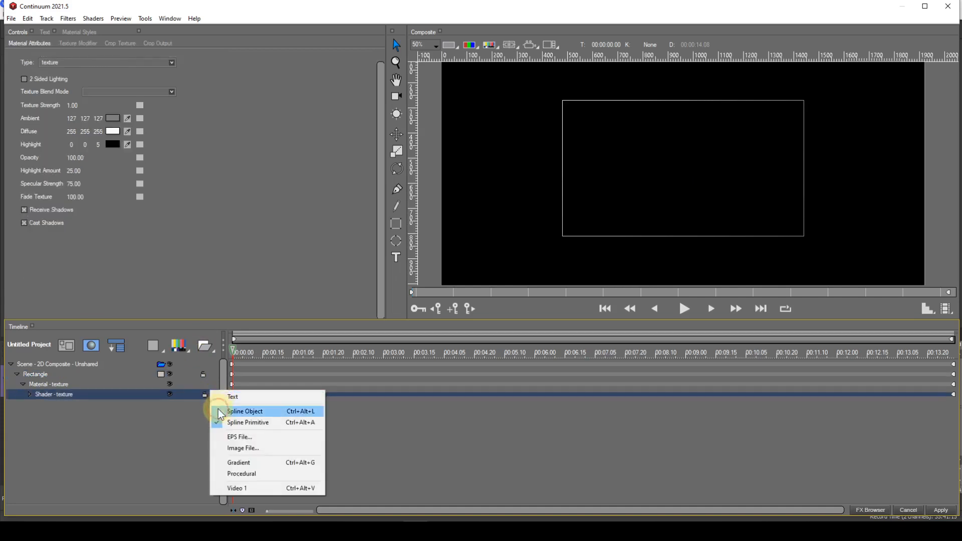
left_click(245, 412)
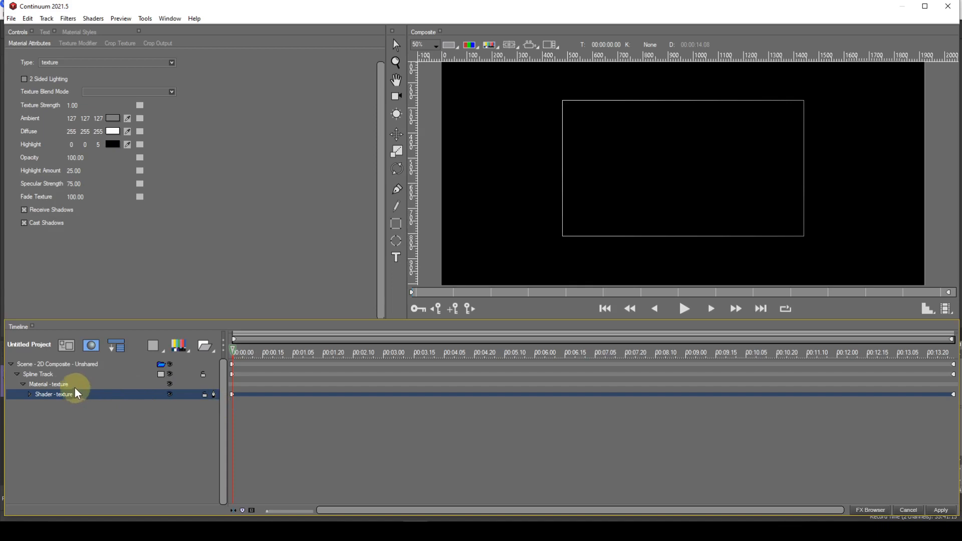
Step: Inspect the control points of the spline track's rectangular path with the path selection and Pen tools
left_click(68, 387)
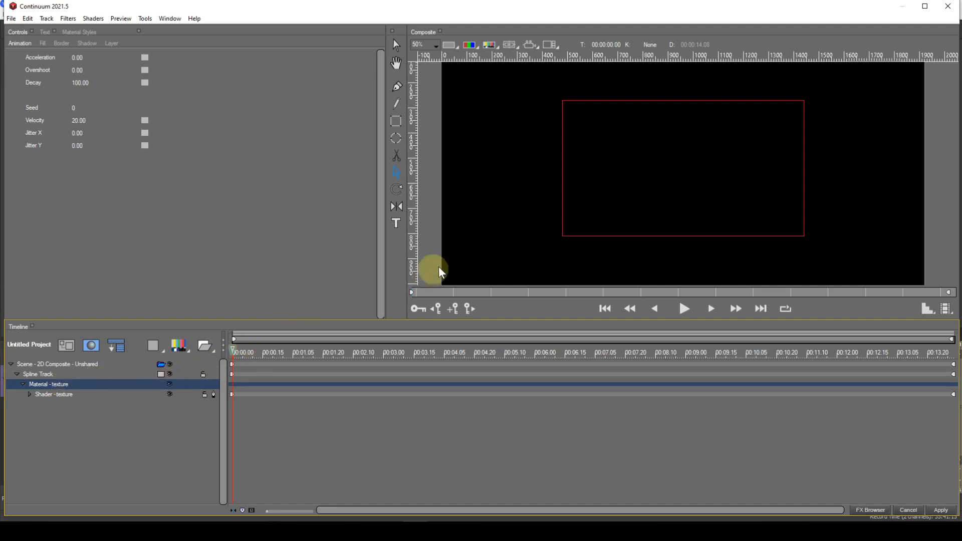
left_click(561, 204)
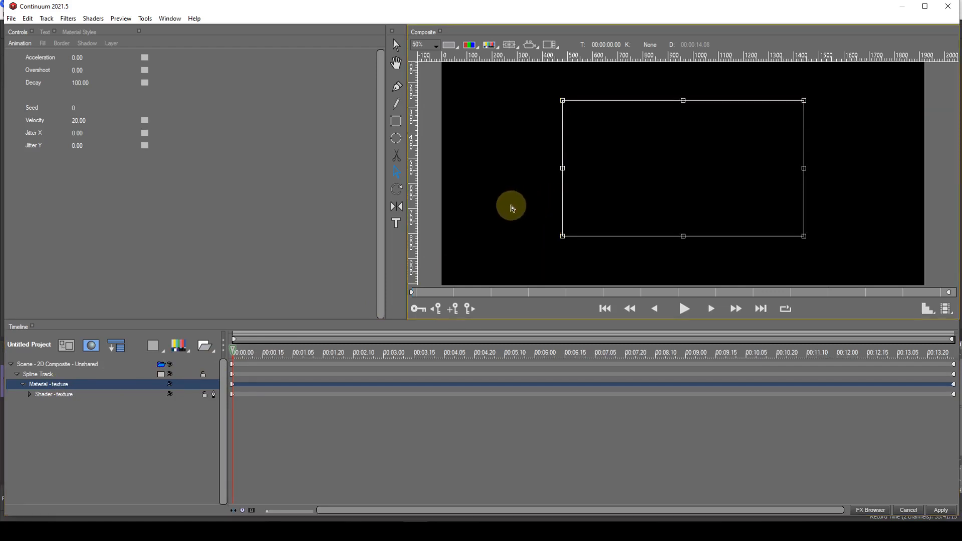
left_click(398, 89)
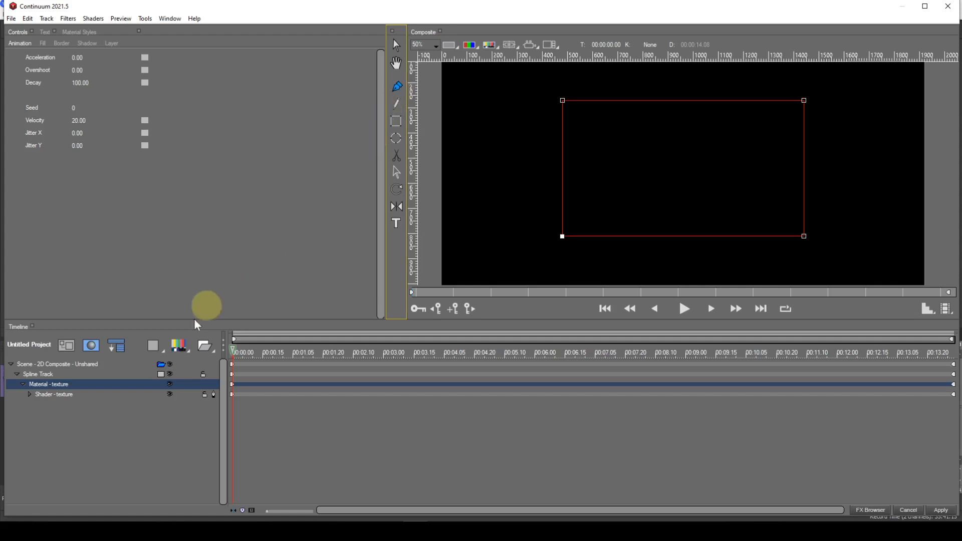
Step: Move the whole Spline Track horizontally to a Position X of about 1363 using the selection tool
left_click(45, 374)
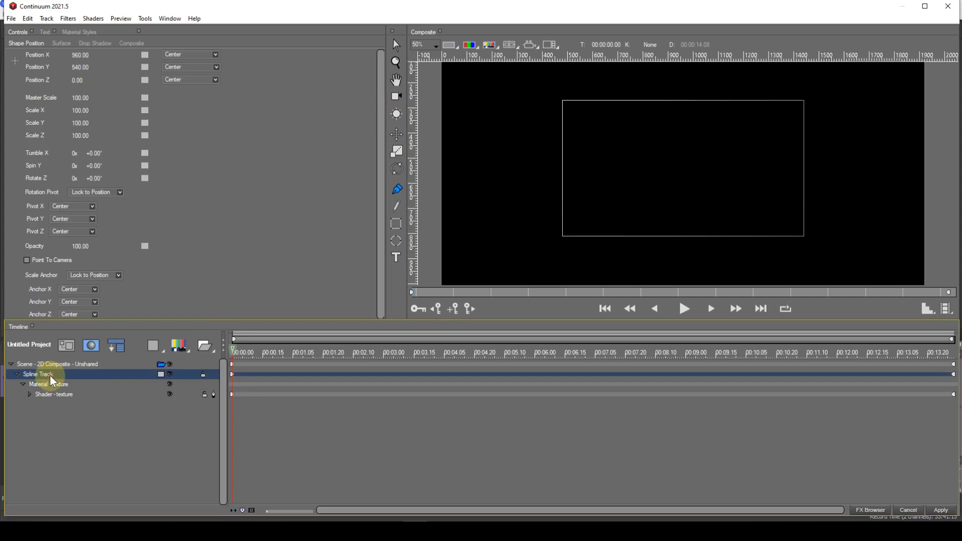
left_click(396, 46)
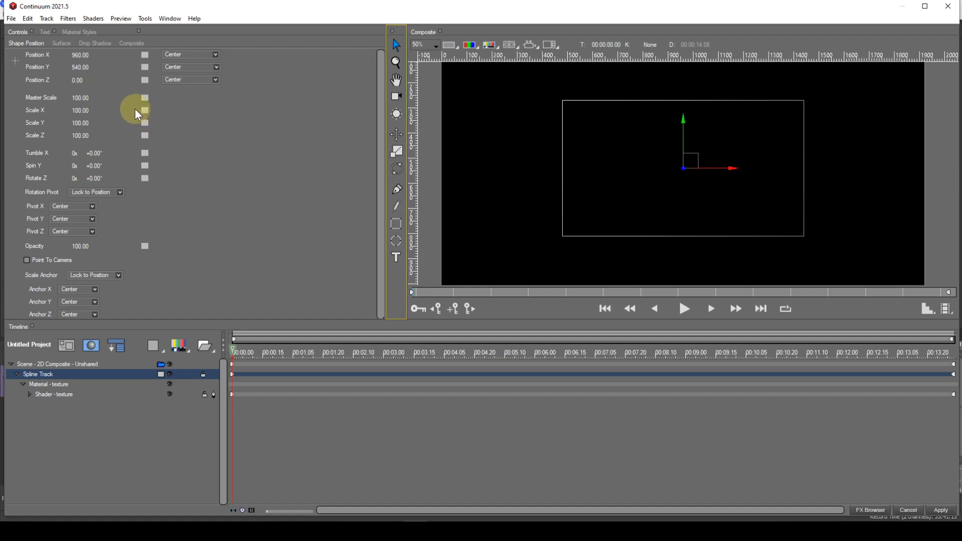
left_click(81, 56)
left_click_drag(81, 56, 97, 59)
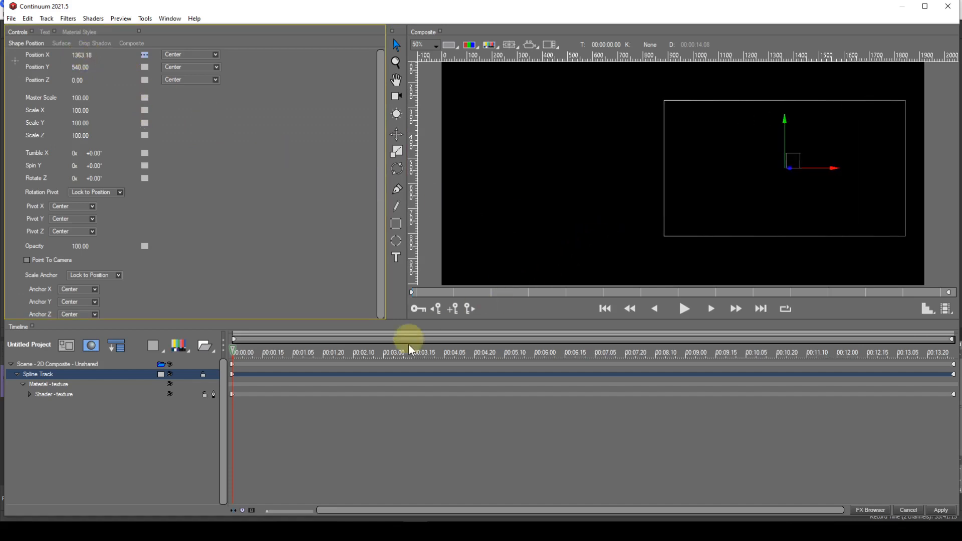
Step: Turn on the fill for the Spline Track's texture material
left_click(58, 384)
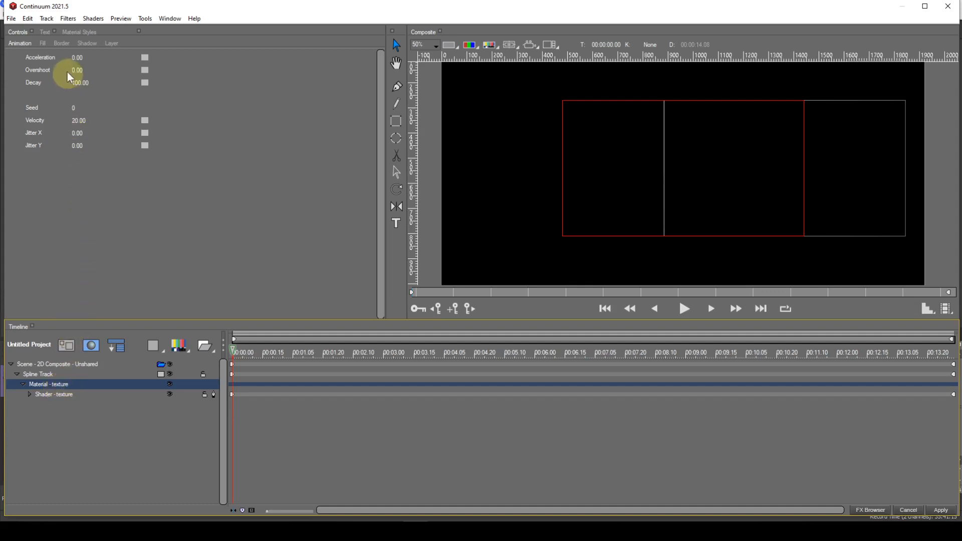
left_click(43, 43)
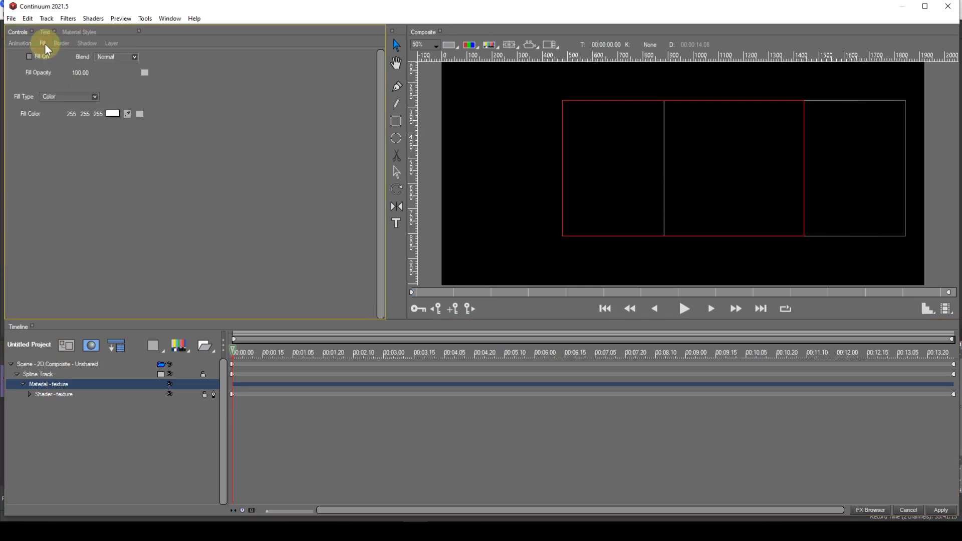
left_click(29, 57)
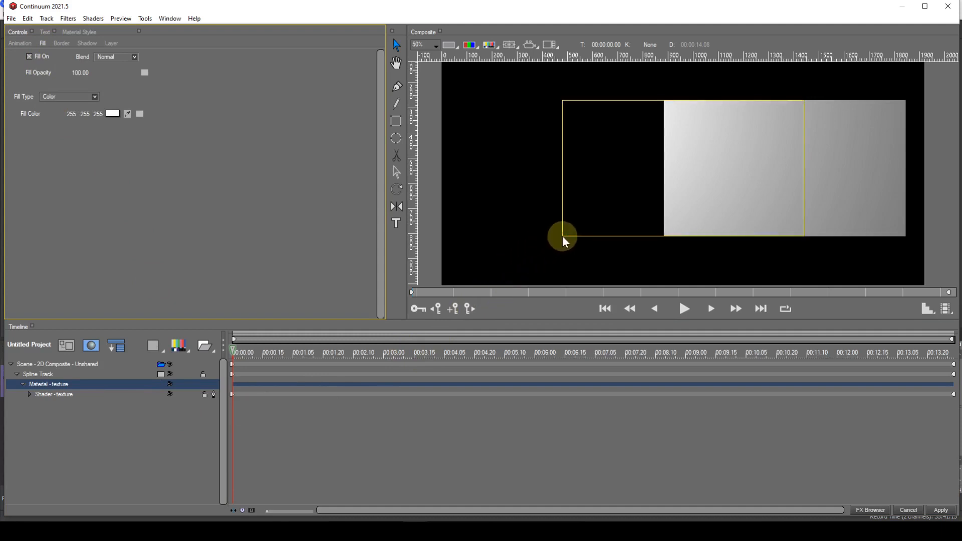
Step: Move the texture material's rectangular path horizontally toward the left edge of the frame and enlarge it slightly from its upper-left corner
left_click_drag(562, 236, 514, 240)
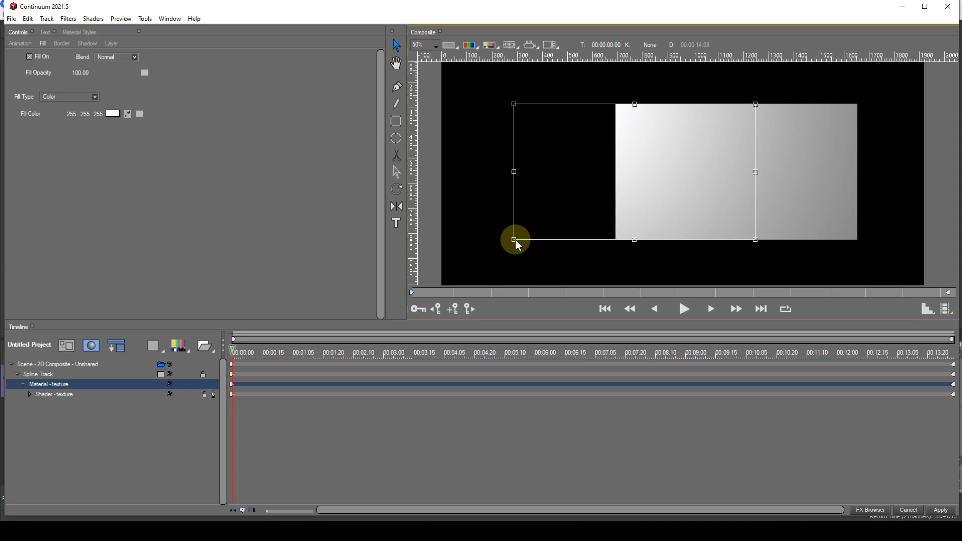
left_click_drag(516, 239, 519, 233)
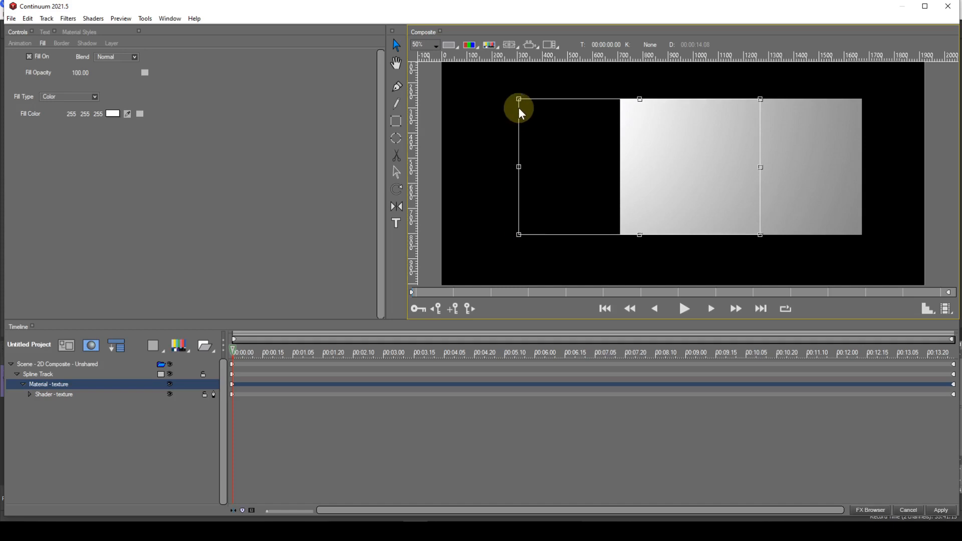
mouse_move(519, 98)
left_mouse_down()
mouse_move(549, 121)
mouse_move(517, 95)
left_mouse_up()
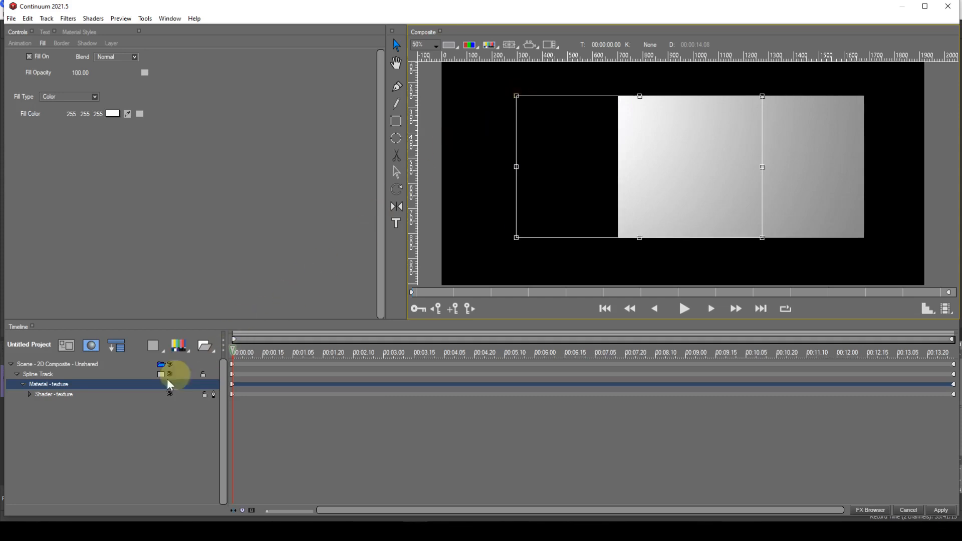
Step: Set the Spline Track's Master Scale to 124
left_click(39, 374)
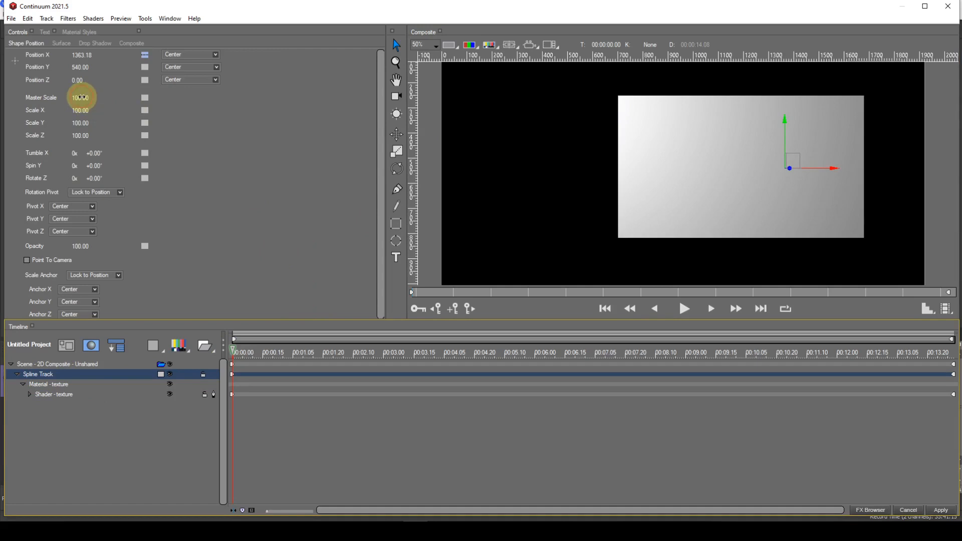
left_click_drag(82, 98, 83, 98)
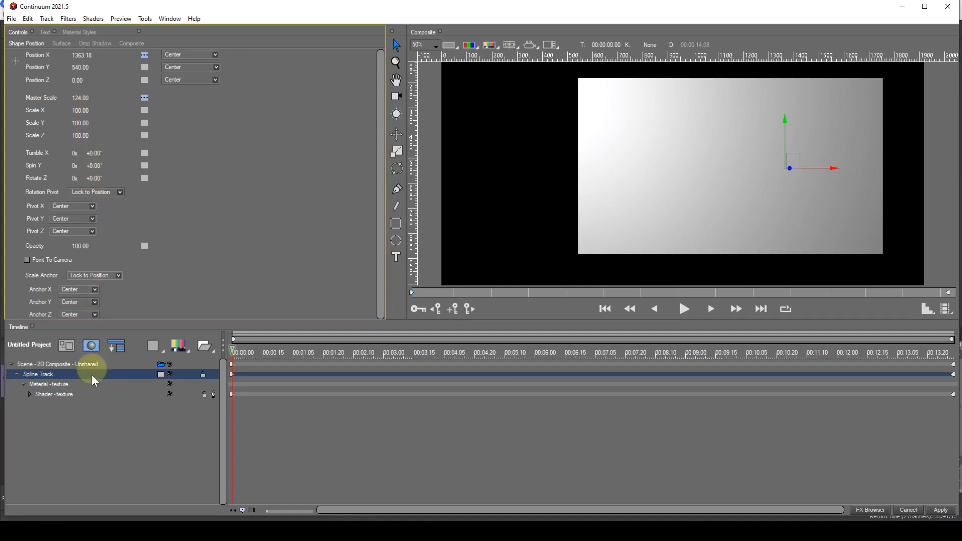
Step: Move the texture material's path slightly down and right, and adjust its width and height with the edge handles
left_click(63, 386)
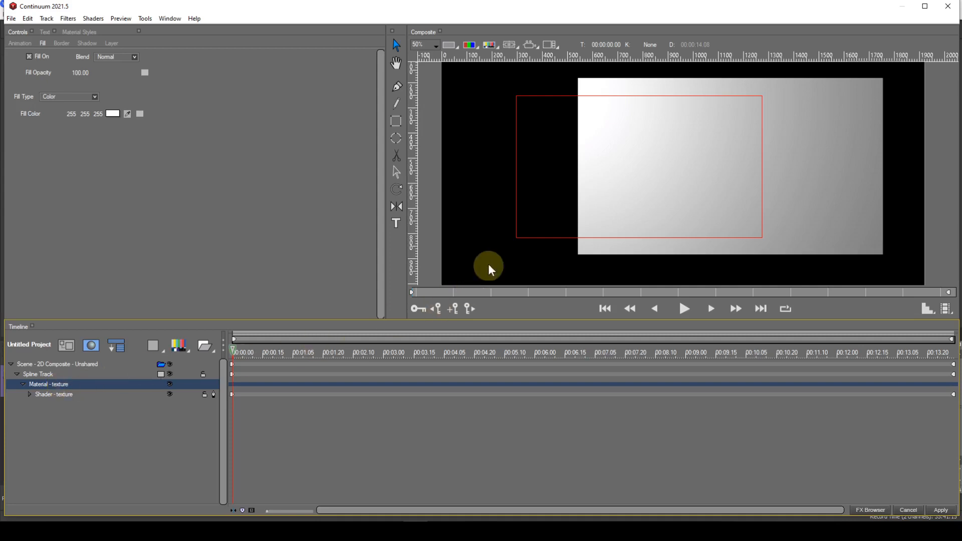
left_click(526, 237)
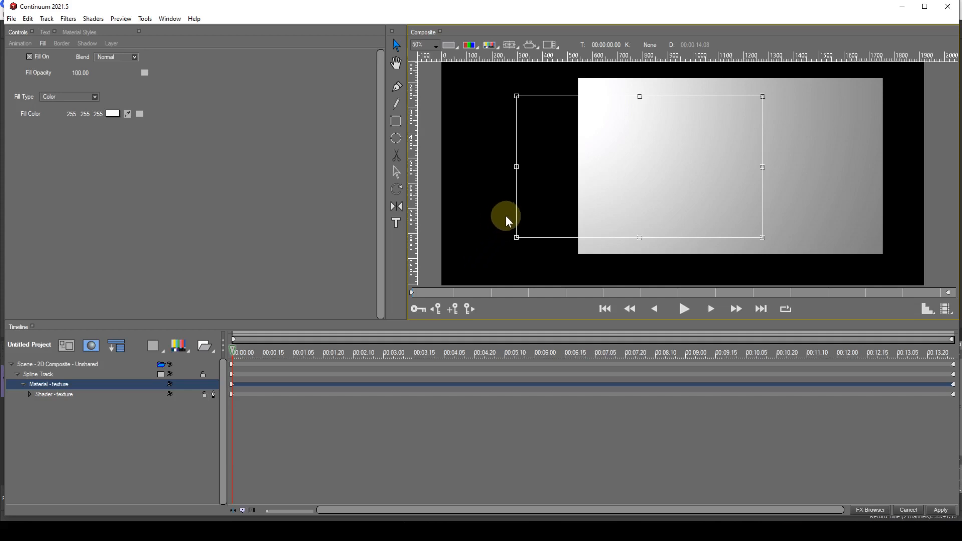
left_click_drag(516, 214, 533, 224)
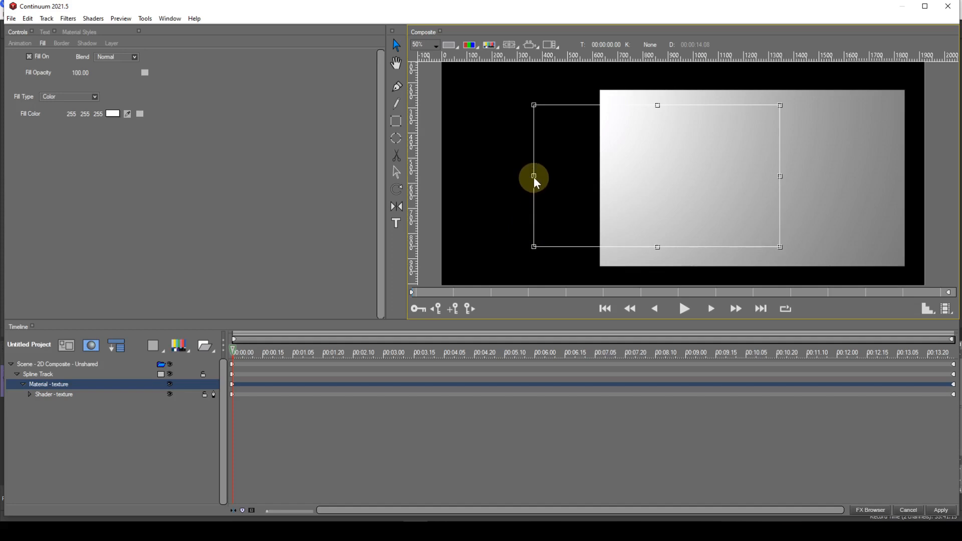
mouse_move(534, 176)
left_mouse_down()
mouse_move(576, 176)
mouse_move(532, 176)
left_mouse_up()
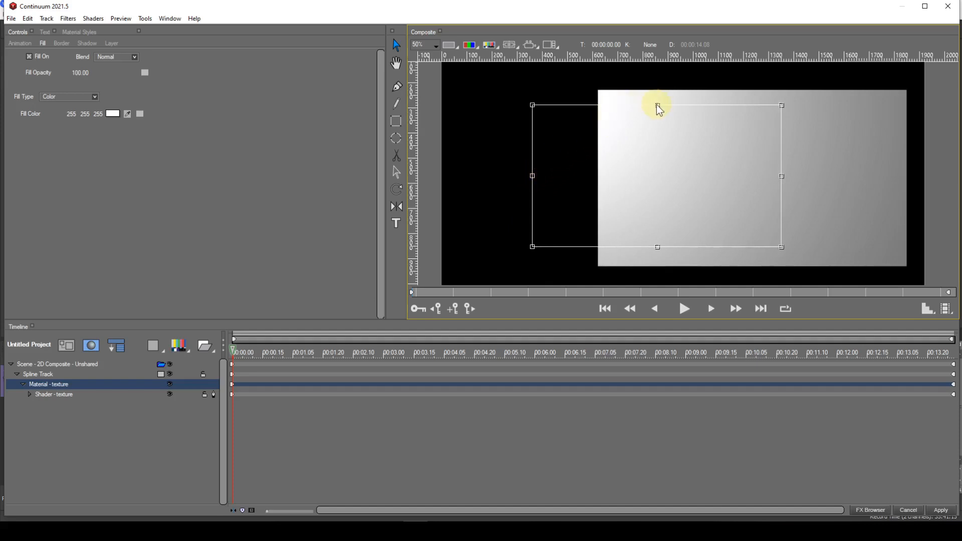
mouse_move(657, 105)
left_mouse_down()
mouse_move(658, 133)
mouse_move(657, 112)
left_mouse_up()
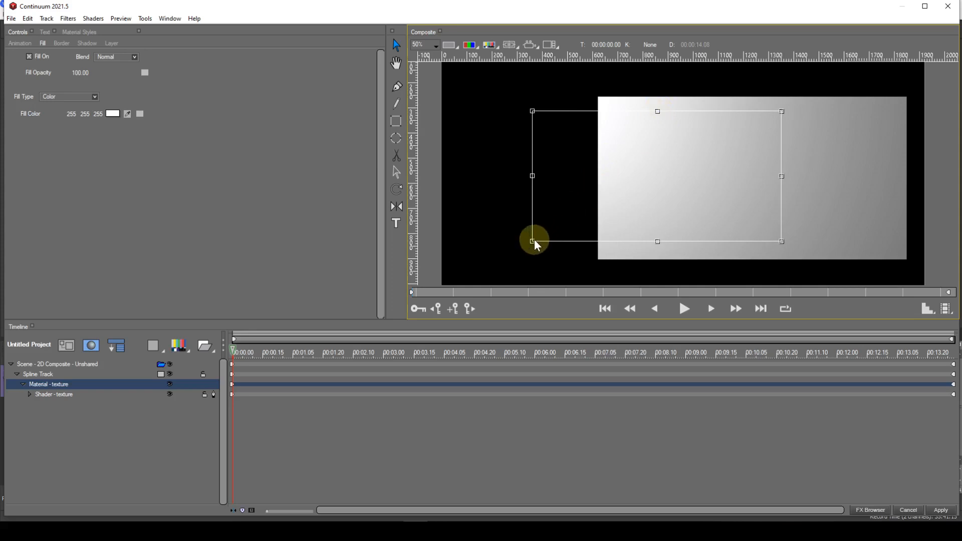
Step: Reposition the rectangular path slightly and enlarge it using its lower-left corner
left_click_drag(534, 239, 537, 236)
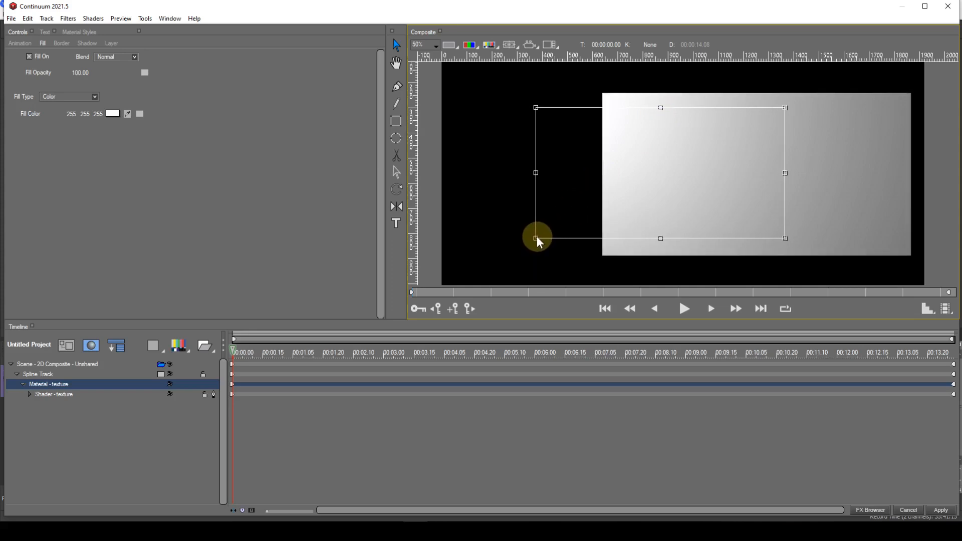
mouse_move(536, 237)
left_mouse_down()
mouse_move(539, 227)
mouse_move(527, 233)
left_mouse_up()
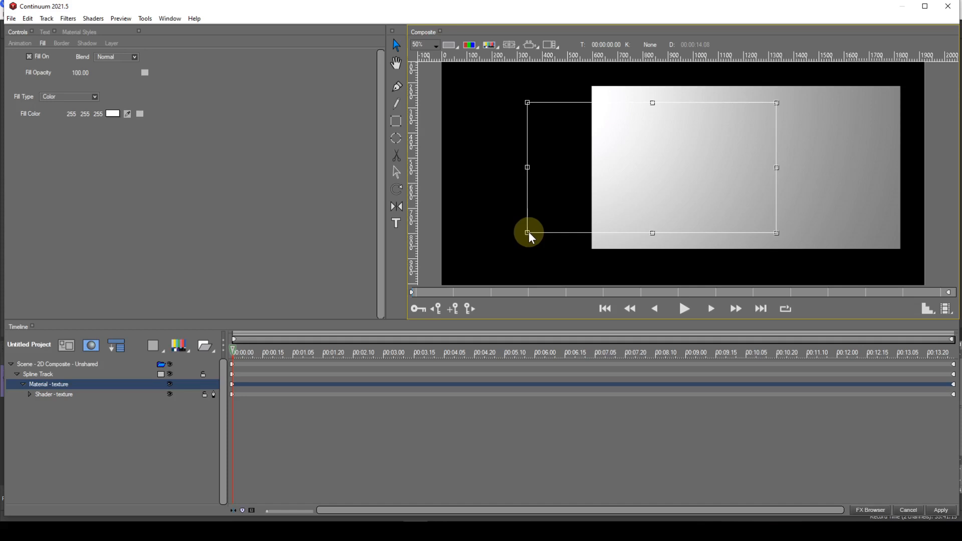
mouse_move(528, 233)
left_mouse_down()
mouse_move(560, 210)
mouse_move(525, 239)
left_mouse_up()
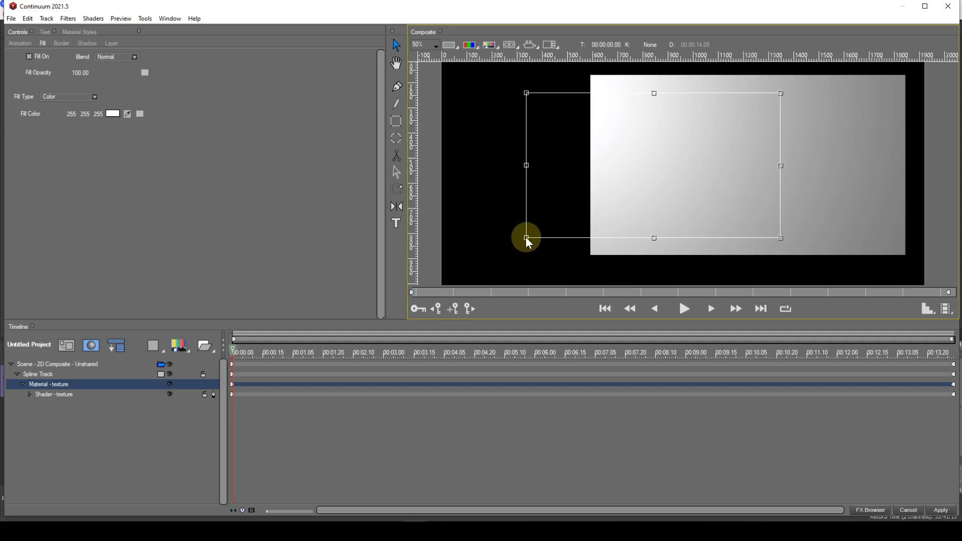
mouse_move(525, 236)
left_mouse_down()
mouse_move(545, 203)
mouse_move(521, 233)
left_mouse_up()
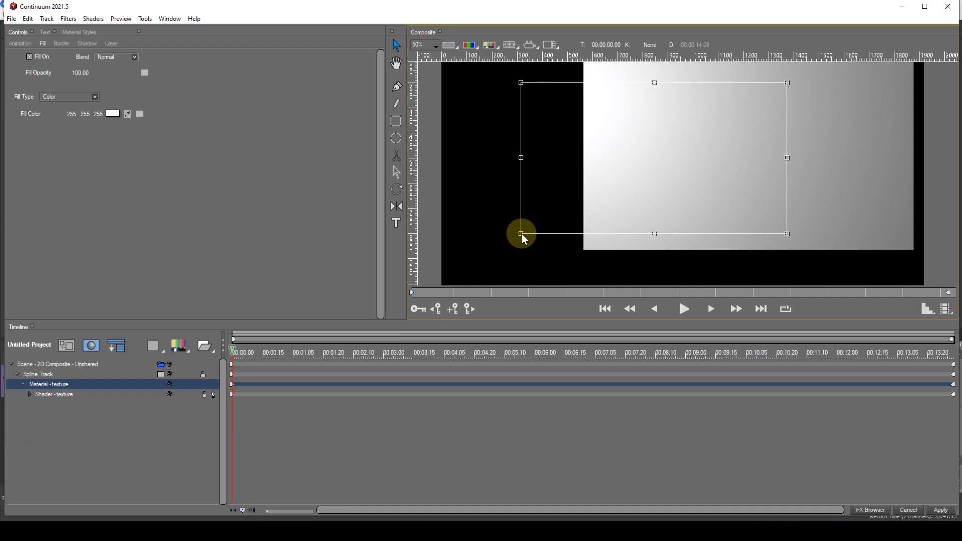
Step: Skew the rectangular path horizontally into a slanted parallelogram using its bottom-middle handle
left_click_drag(521, 233, 503, 246)
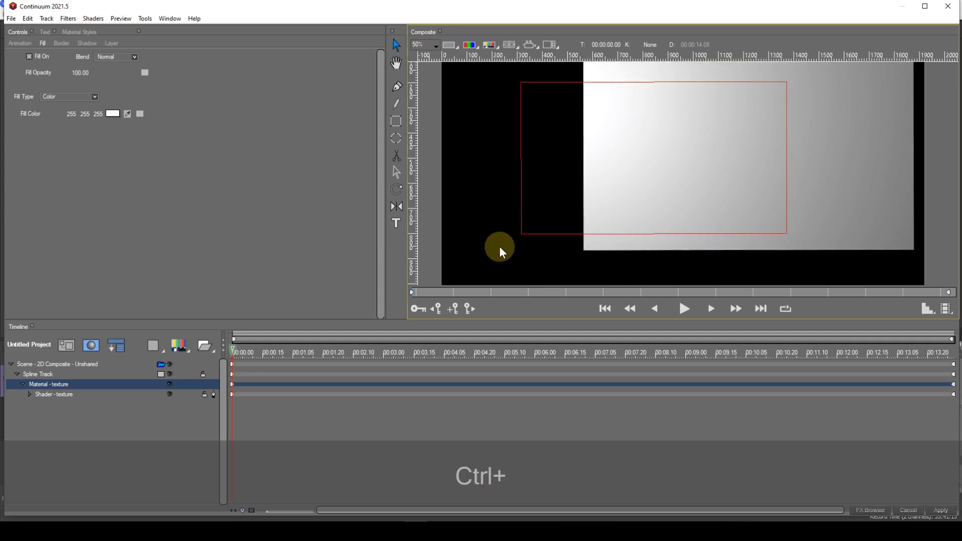
left_click(542, 233)
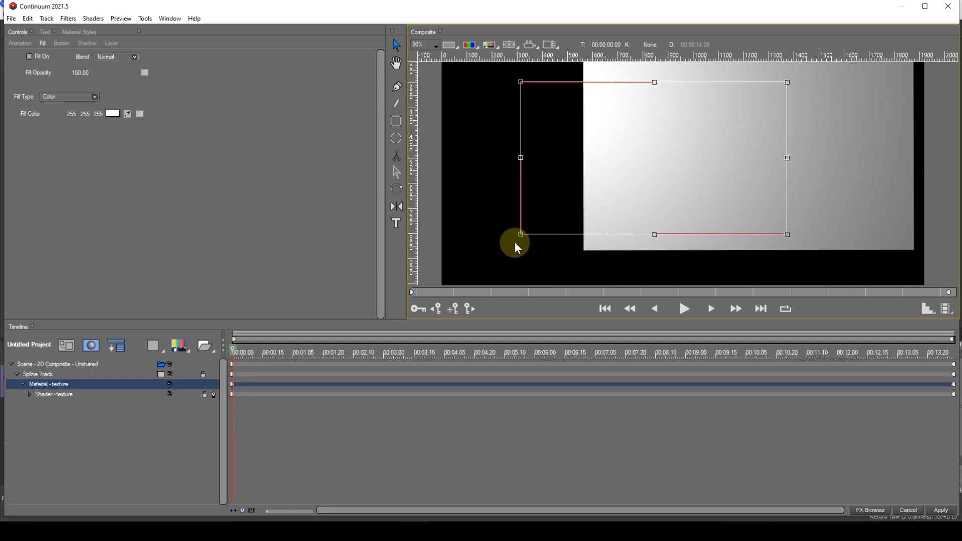
left_click(521, 157, "ctrl")
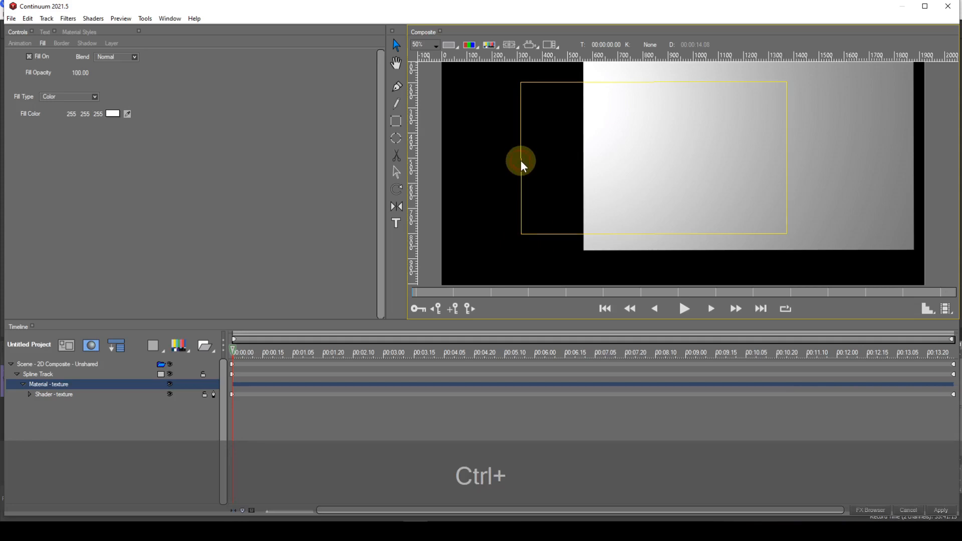
left_click(521, 157, "ctrl")
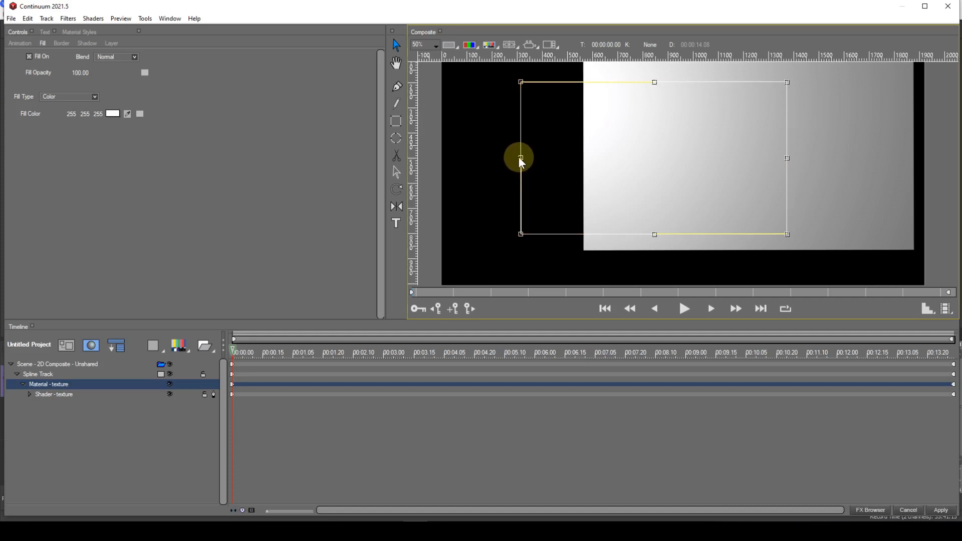
left_click(519, 158, "ctrl")
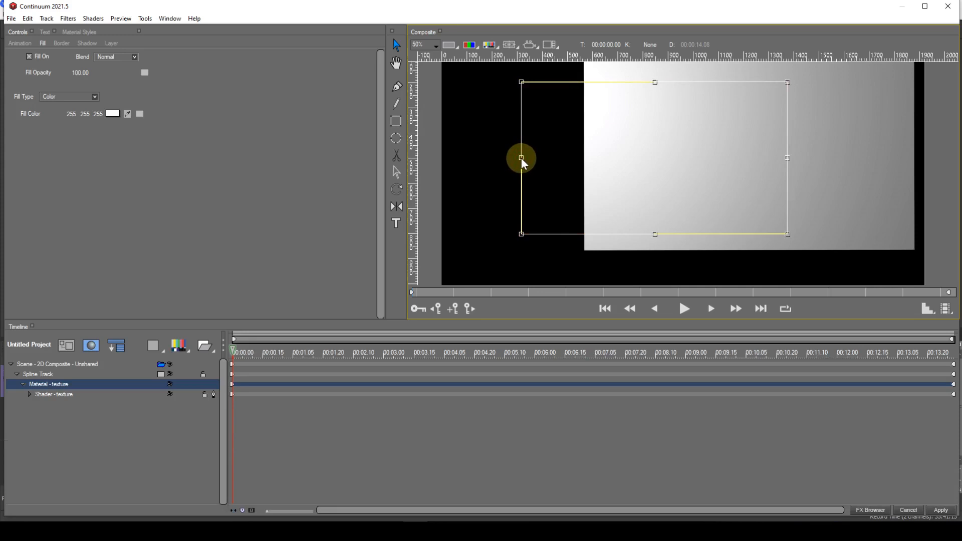
left_click(522, 158, "ctrl")
left_click_drag(655, 233, 566, 242)
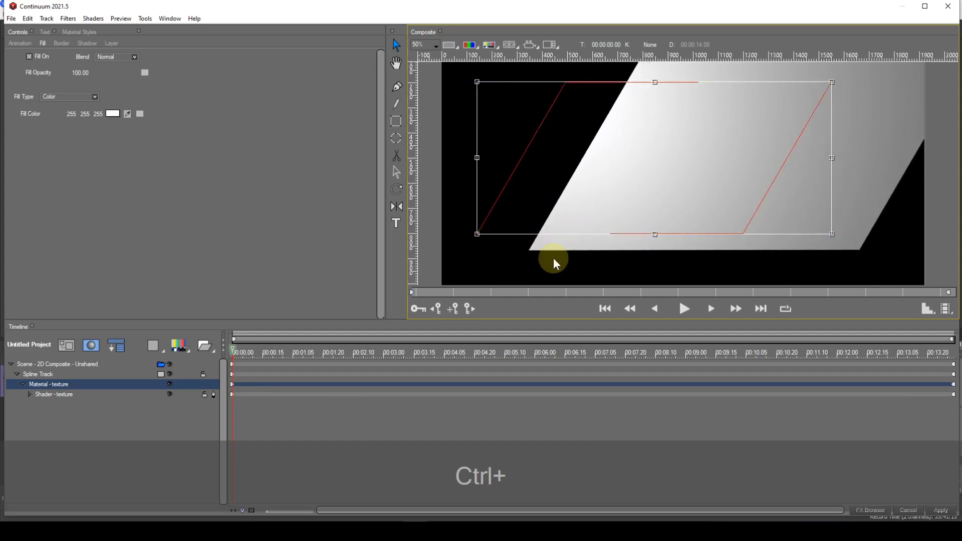